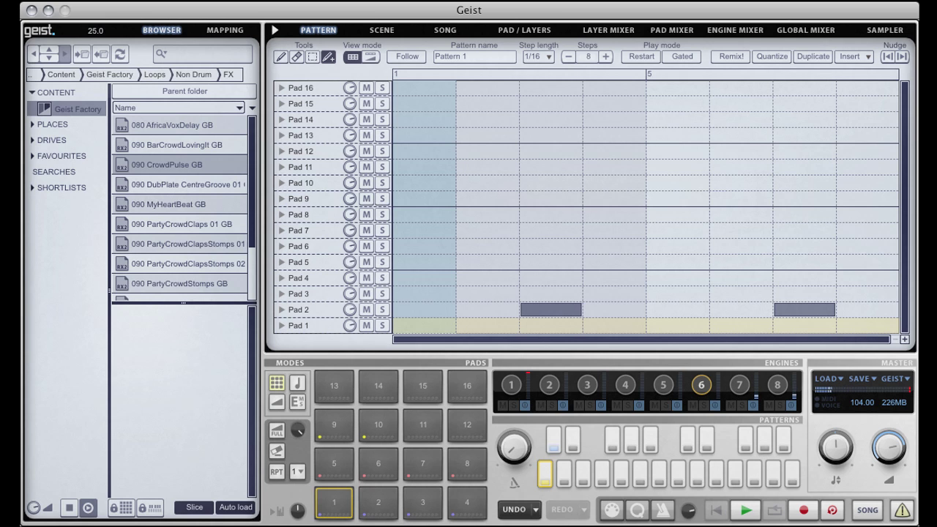
In the Scene view, switch off pattern power for engines 1, 2, 3, 6, 7 and 8, leaving engines 4 and 5 on
left_click(382, 30)
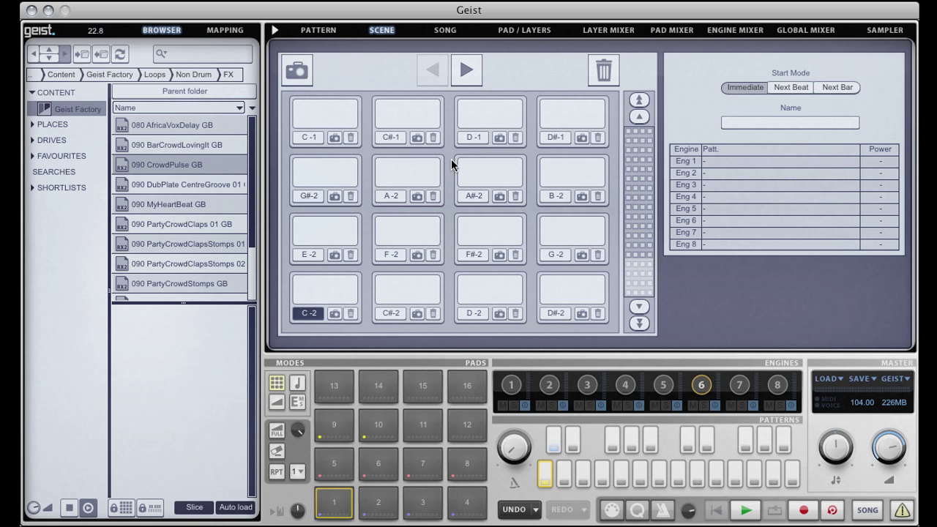
mouse_move(641, 285)
left_mouse_down()
mouse_move(648, 150)
mouse_move(650, 294)
left_mouse_up()
left_click(526, 406)
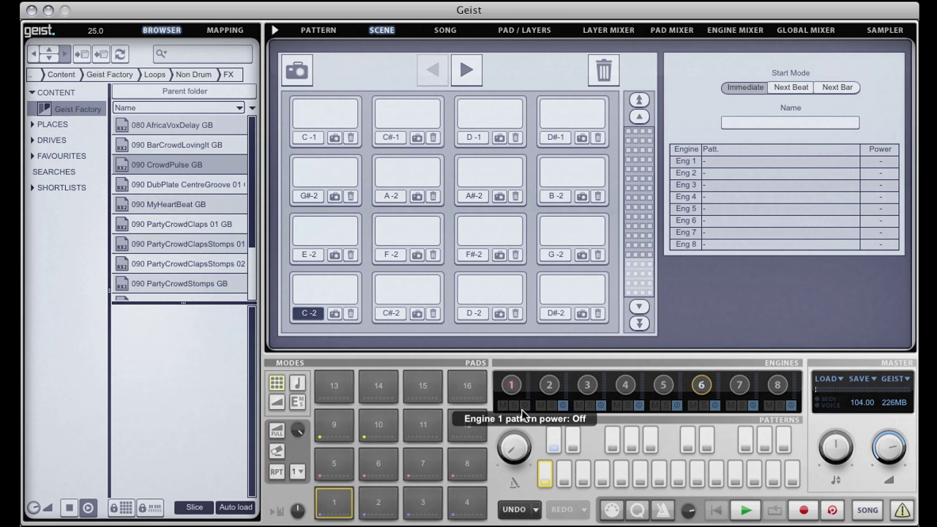
left_click(563, 406)
left_click(601, 406)
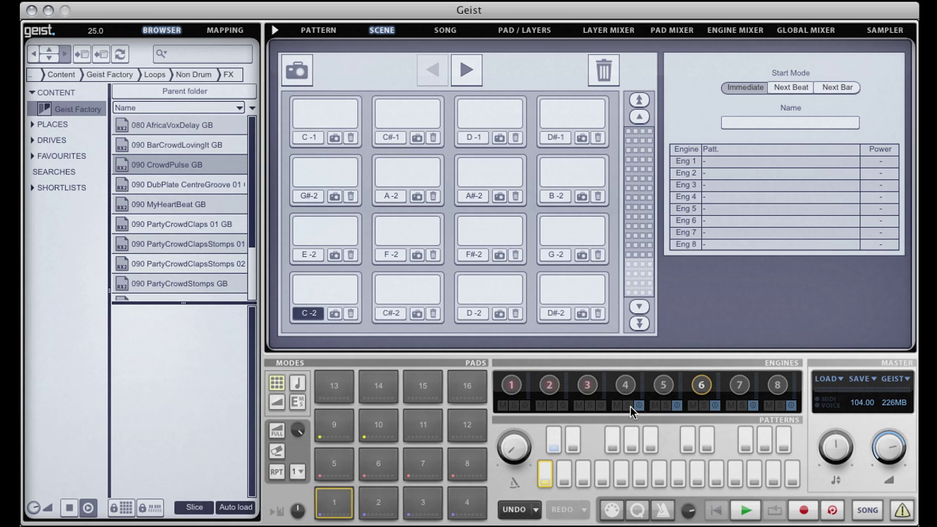
left_click(639, 406)
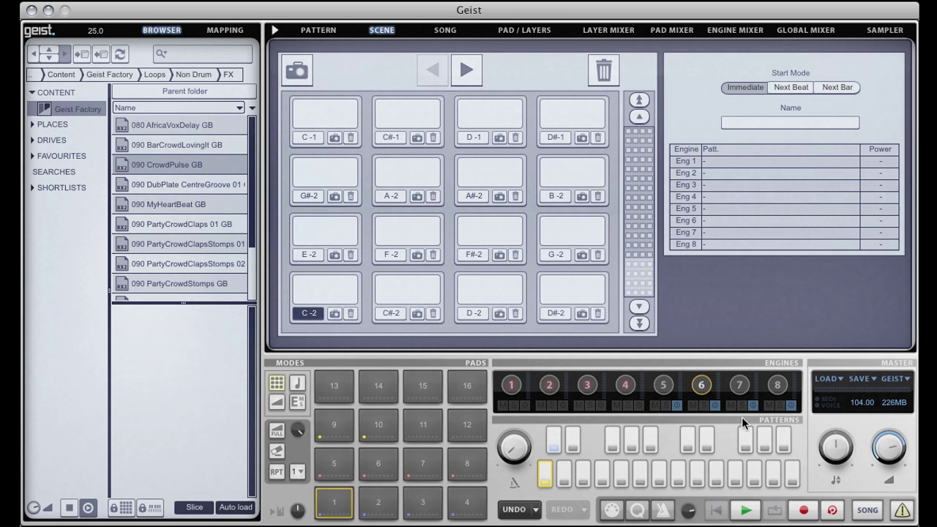
left_click(791, 405)
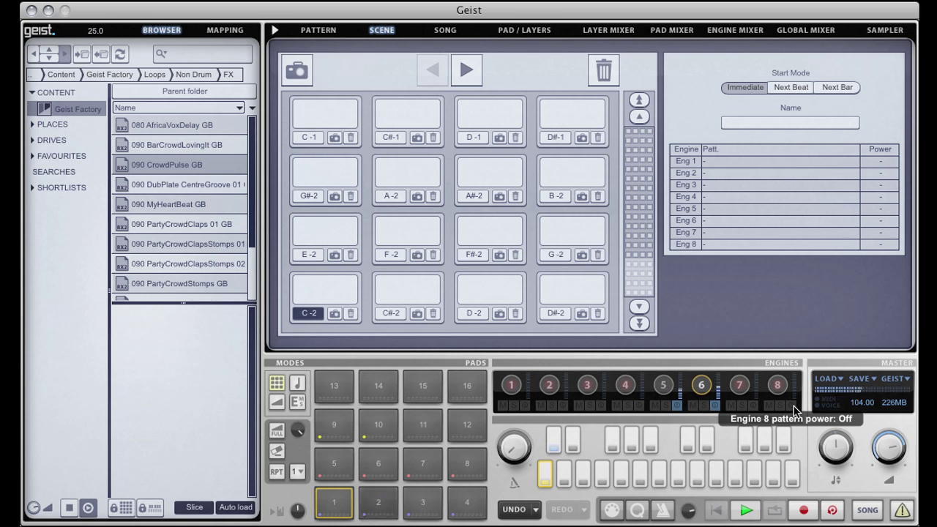
left_click(639, 407)
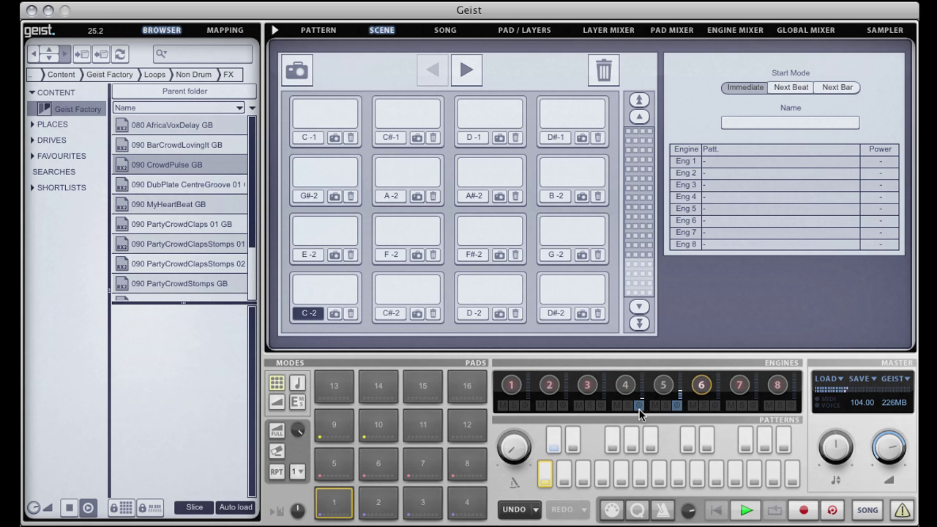
Snapshot the current engine state to scene C -2 and name the scene "Intro"
left_click(334, 314)
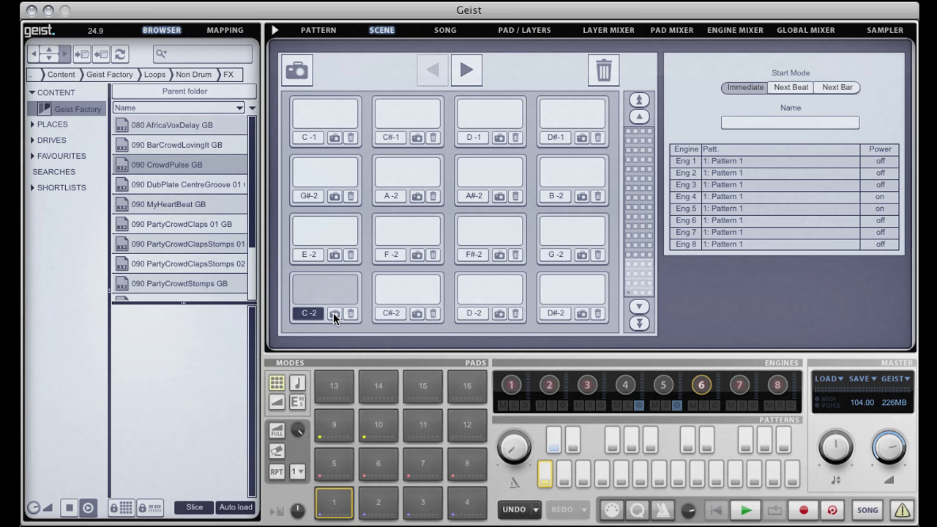
left_click(801, 121)
type("Intro")
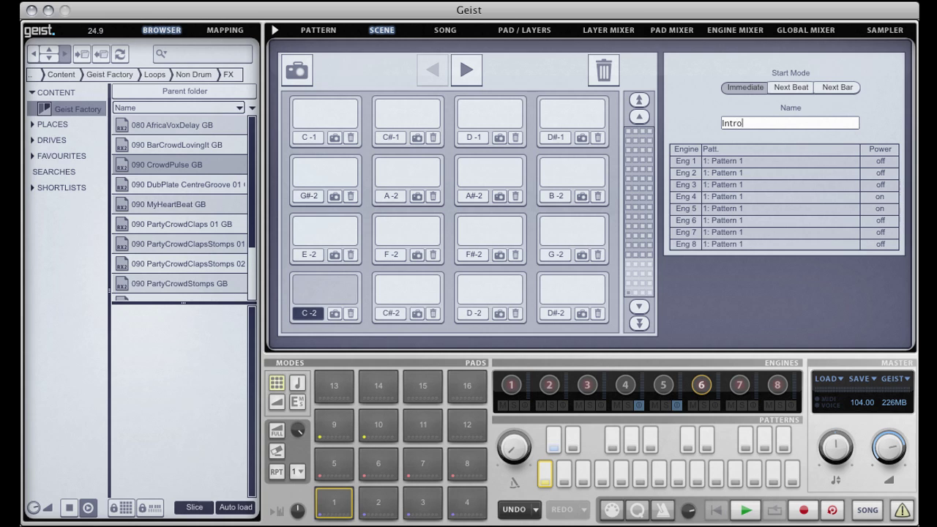
key("Return")
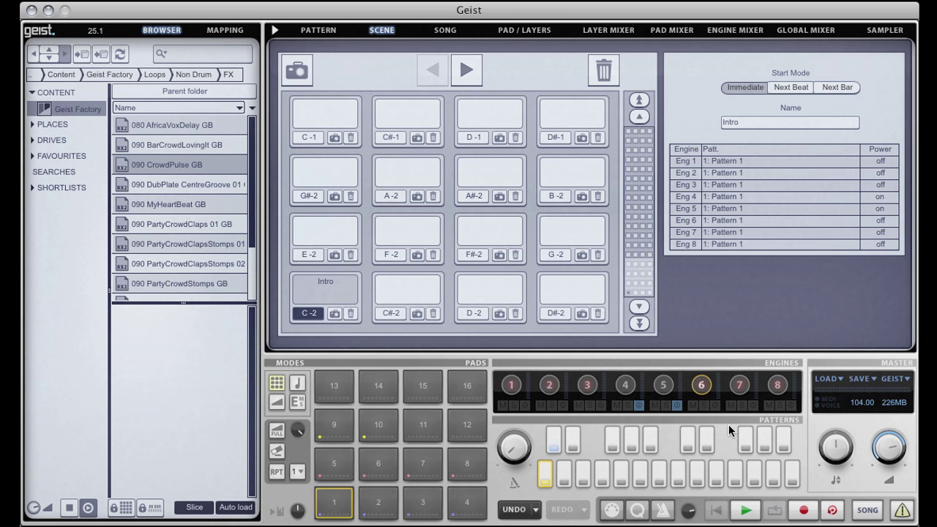
With playback running, switch on engine 2's pattern power and snapshot the state to scene C#-2, named "Intro 2"
key("space")
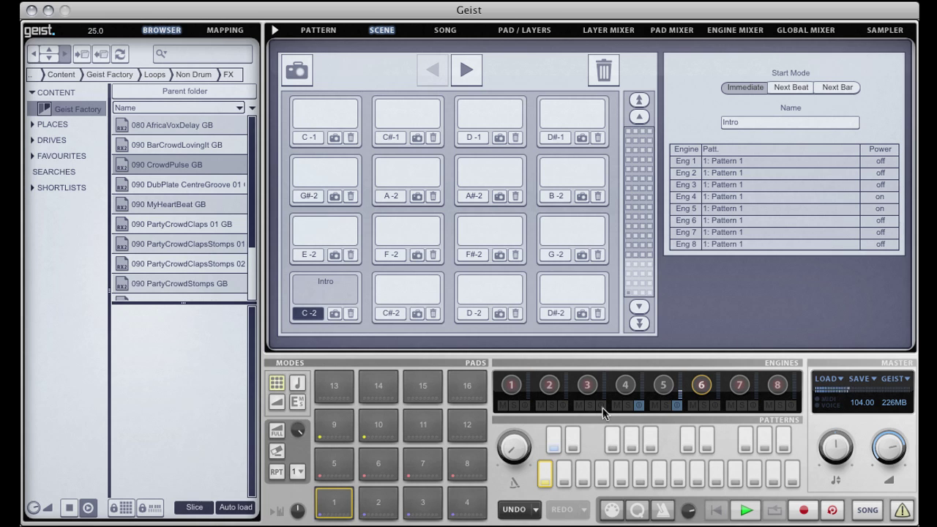
left_click(563, 406)
left_click(417, 314)
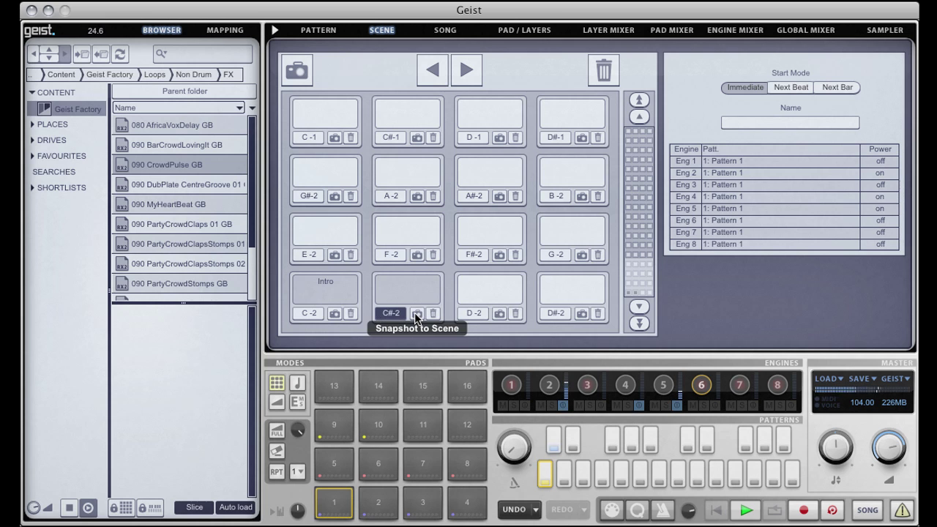
left_click(762, 122)
type("Intro 2")
key("Return")
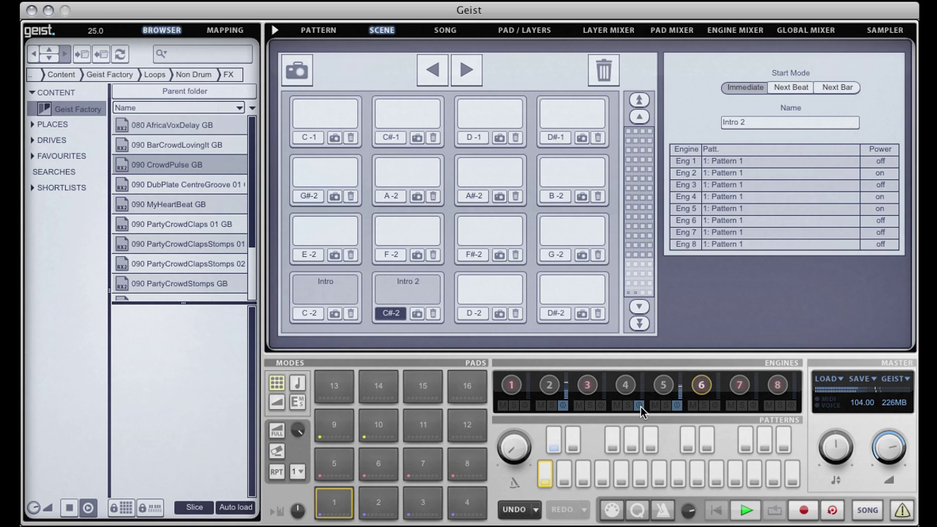
Switch off pattern power for engines 5 and 2, and snapshot the state to scene D -2, named "Fill"
left_click(679, 405)
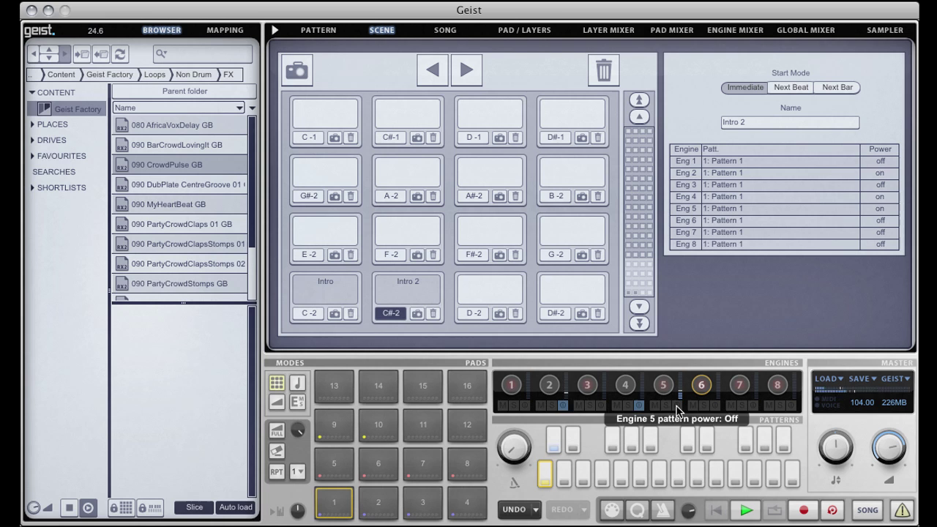
left_click(562, 406)
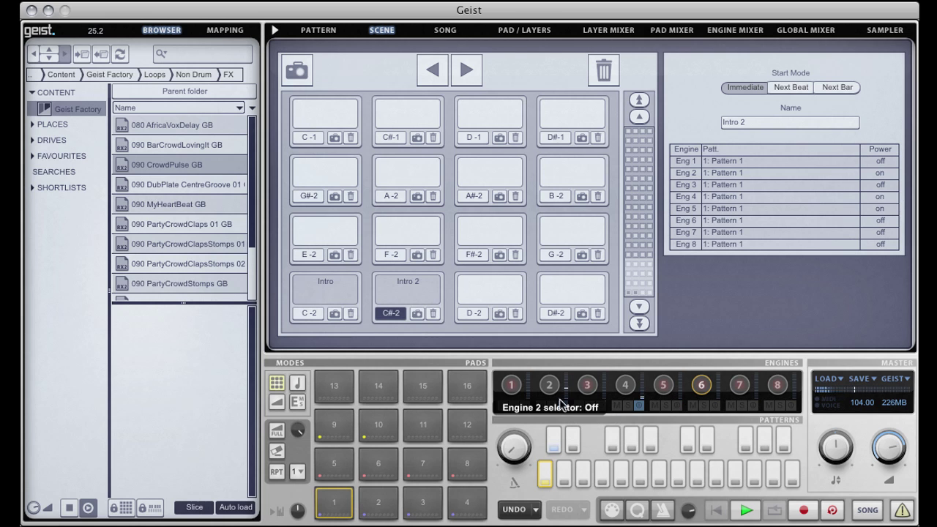
left_click(500, 313)
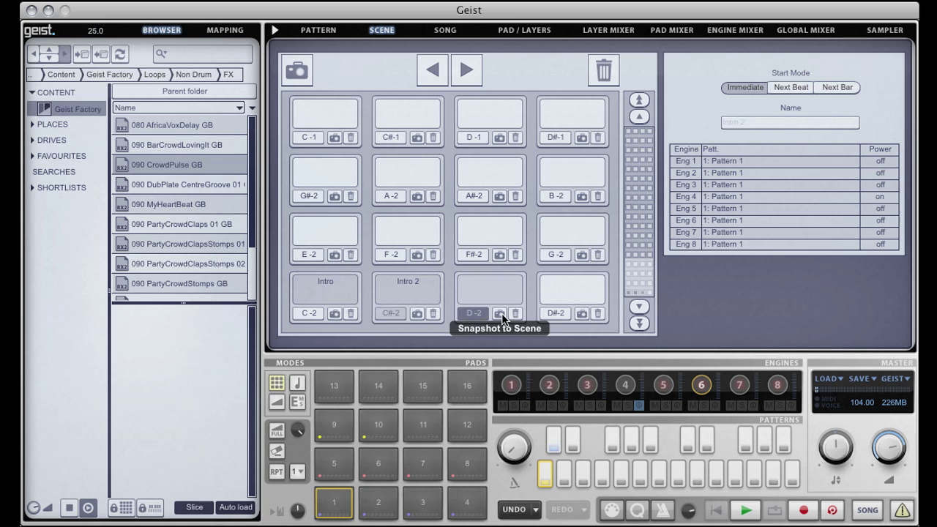
left_click(769, 122)
type("F")
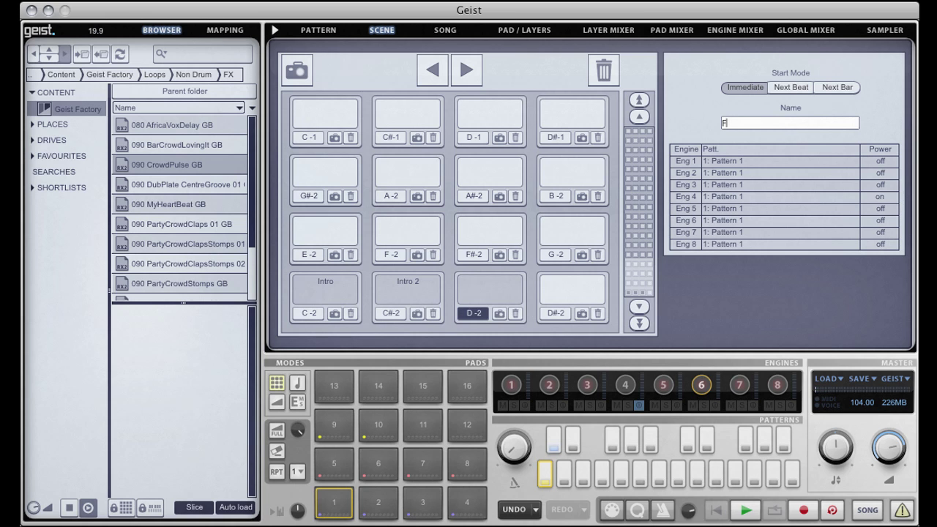
type("ill")
key("Return")
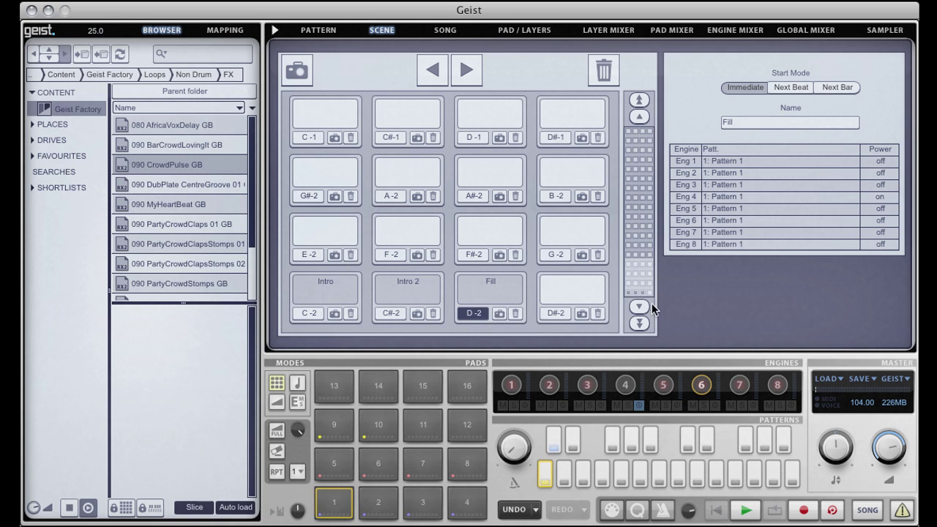
Switch on pattern power for engines 1, 2, 3 and 5 alongside engine 4, keeping engines 6, 7 and 8 off
left_click(524, 405)
left_click(562, 405)
left_click(601, 405)
left_click(676, 405)
left_click(715, 405)
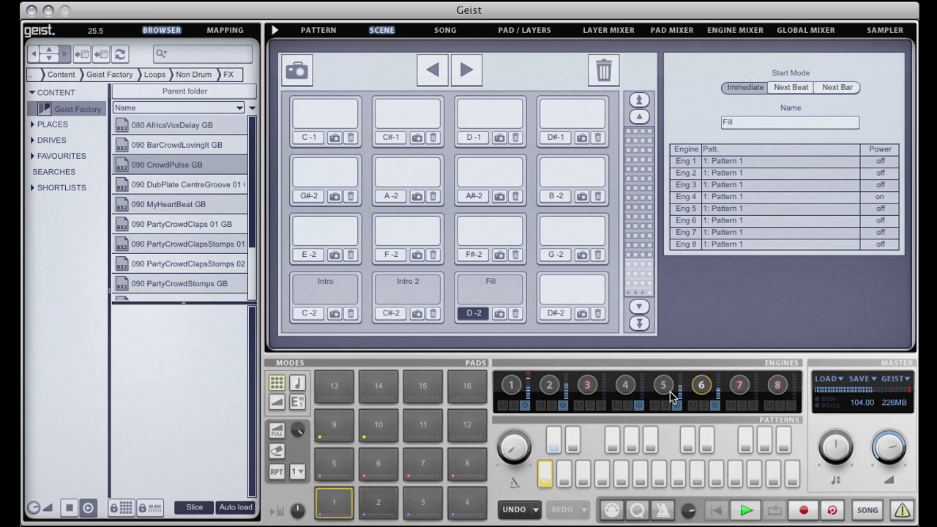
left_click(603, 407)
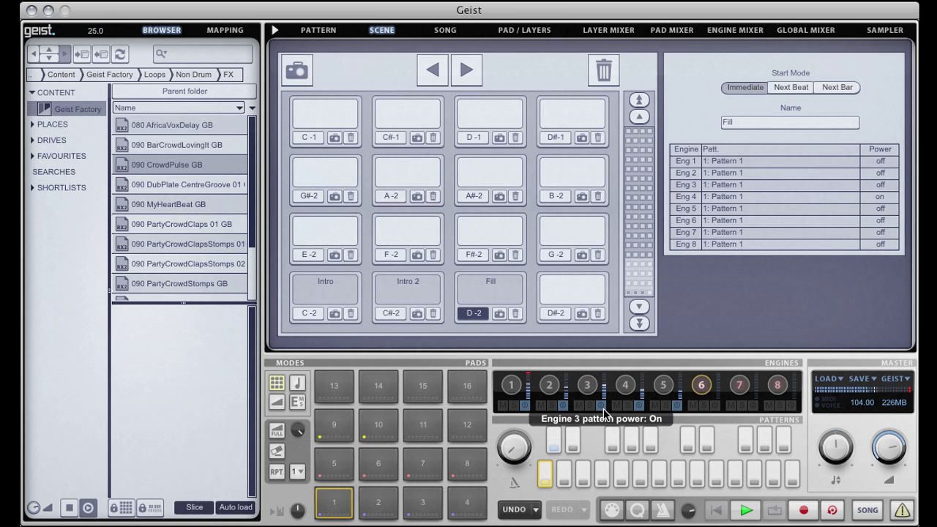
Snapshot the current engine state to scene D#-2 and name the scene "Bass & Drums"
left_click(586, 314)
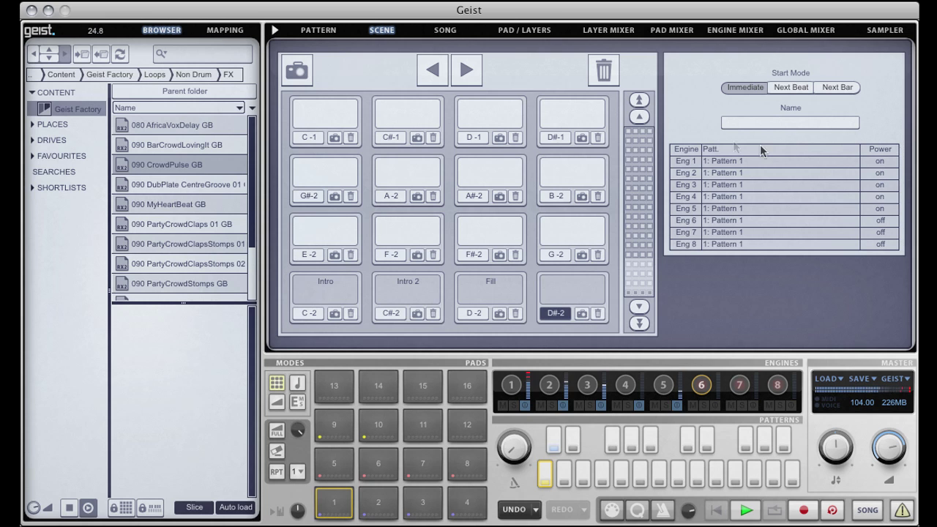
left_click(782, 127)
type("Bass")
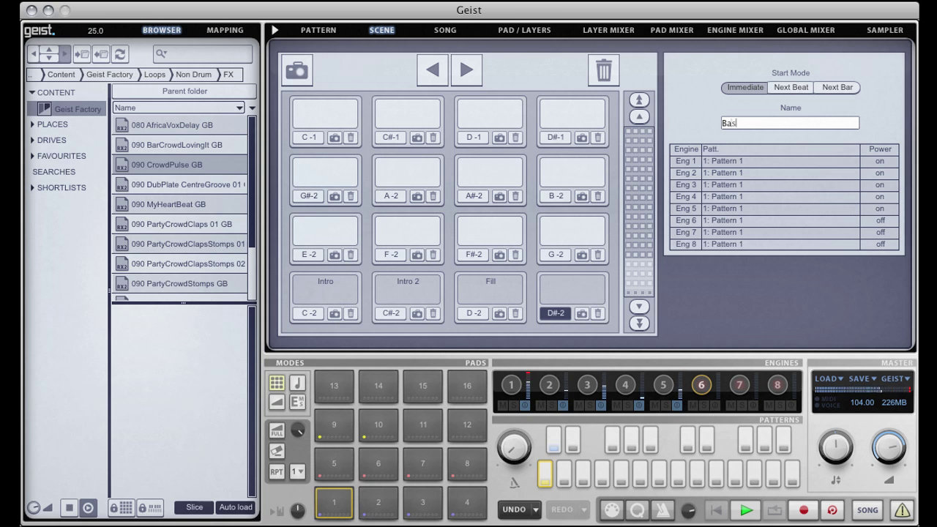
type(" & Drums")
key("Return")
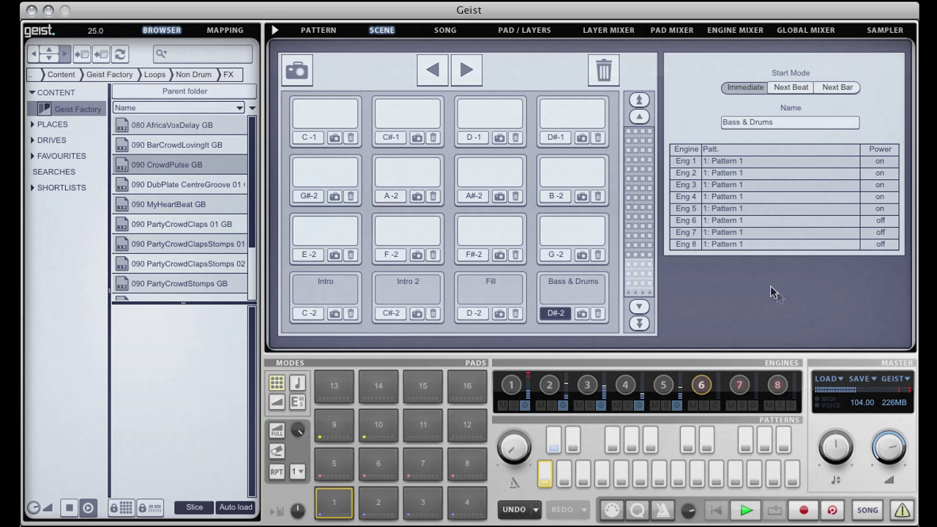
Switch on engine 6's pattern power and snapshot the state to scene E -2, named "Organ"
left_click(717, 406)
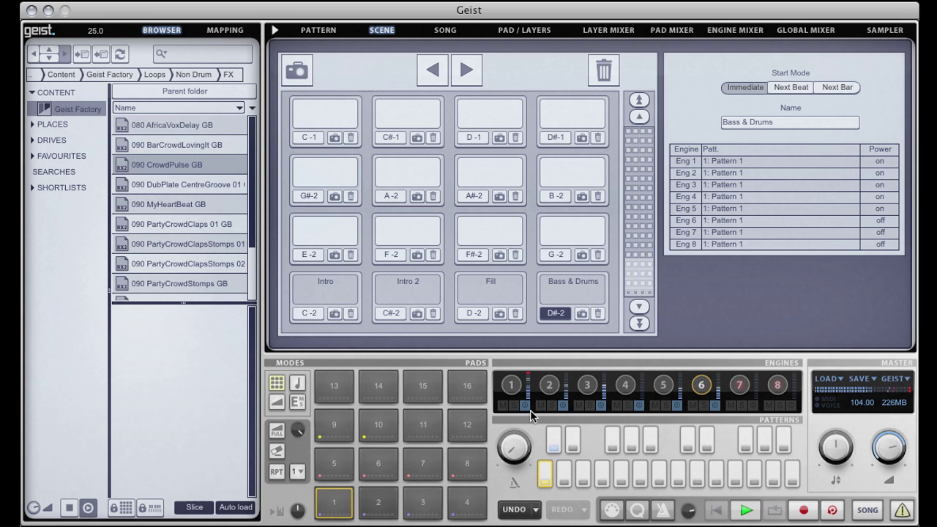
left_click(333, 258)
left_click(752, 122)
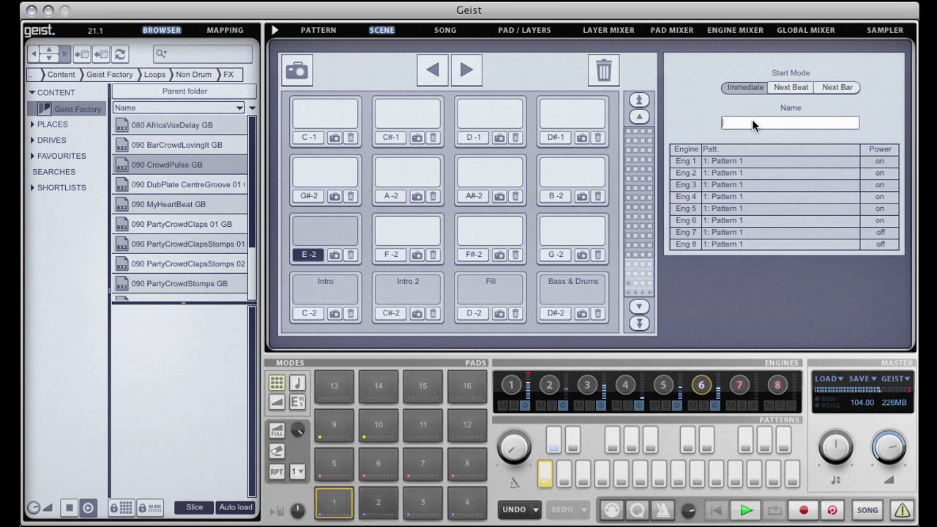
type("Organ")
key("Return")
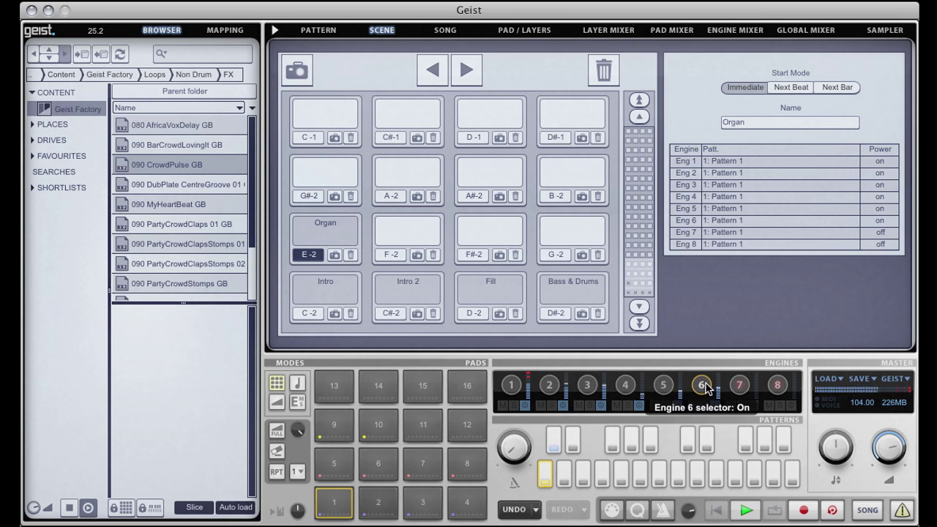
Switch engine 6 to its second pattern, Pattern 1 (Copy), and turn off pattern power for engines 1 to 5 to hear it alone
left_click(555, 438)
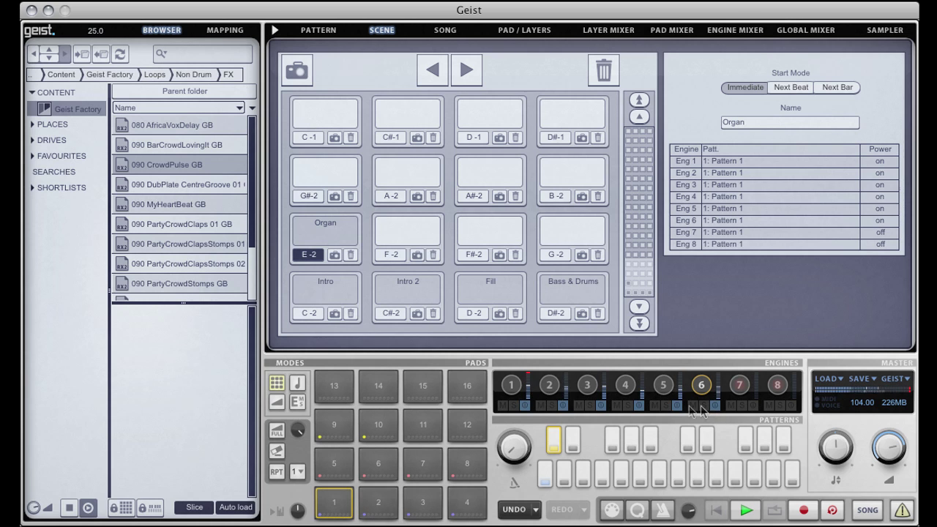
left_click(677, 406)
left_click(639, 405)
left_click(601, 406)
left_click(563, 406)
left_click(524, 405)
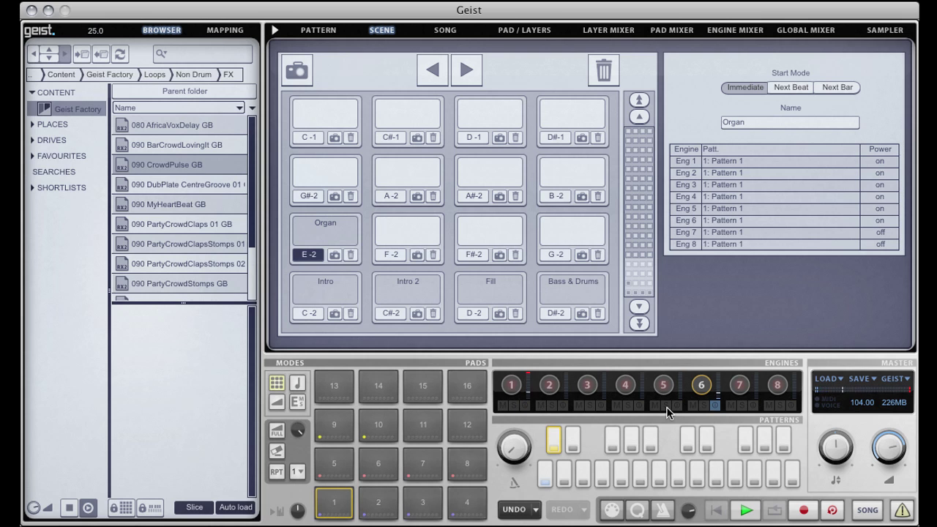
Turn the pattern power of engines 1 to 5 back on alongside engine 6
left_click(677, 405)
left_click(638, 405)
left_click(601, 405)
left_click(563, 406)
left_click(524, 405)
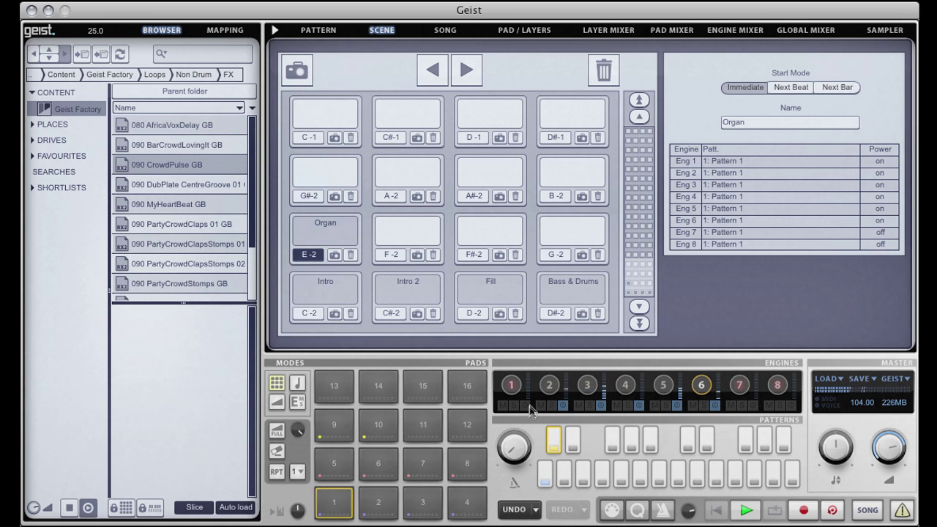
Snapshot the current engine state to scene F -2 and name the scene "Organ 2"
left_click(417, 255)
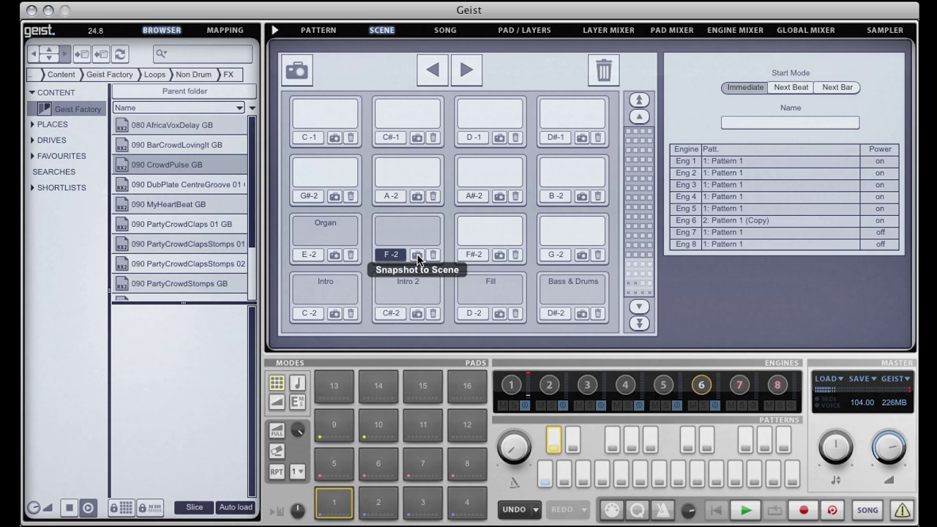
left_click(787, 121)
type("O")
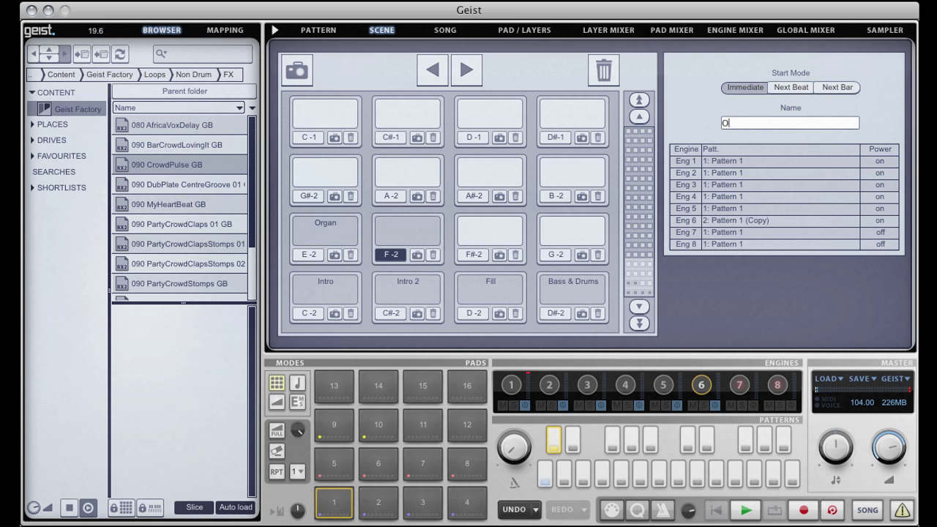
type("rgan 2")
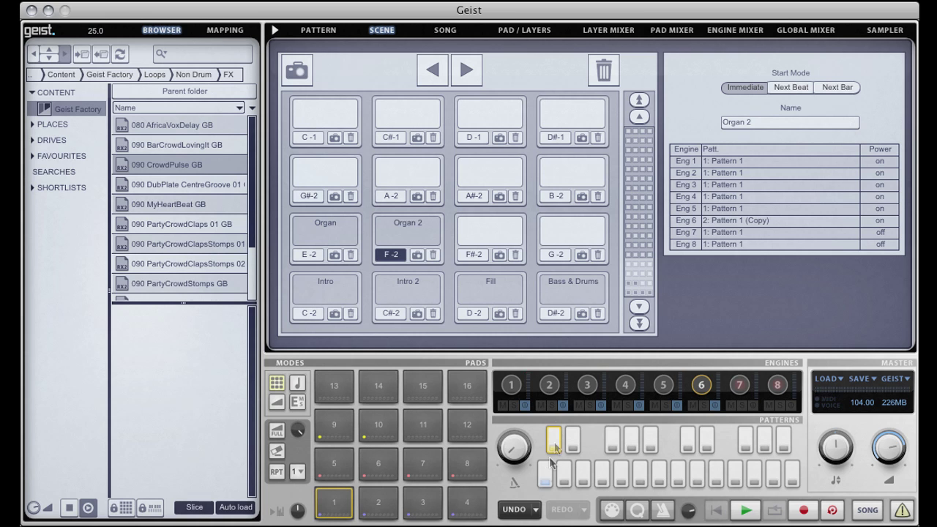
Keep engine 6 on Pattern 1 (Copy) and switch off pattern power for engines 1 to 5
left_click(544, 482)
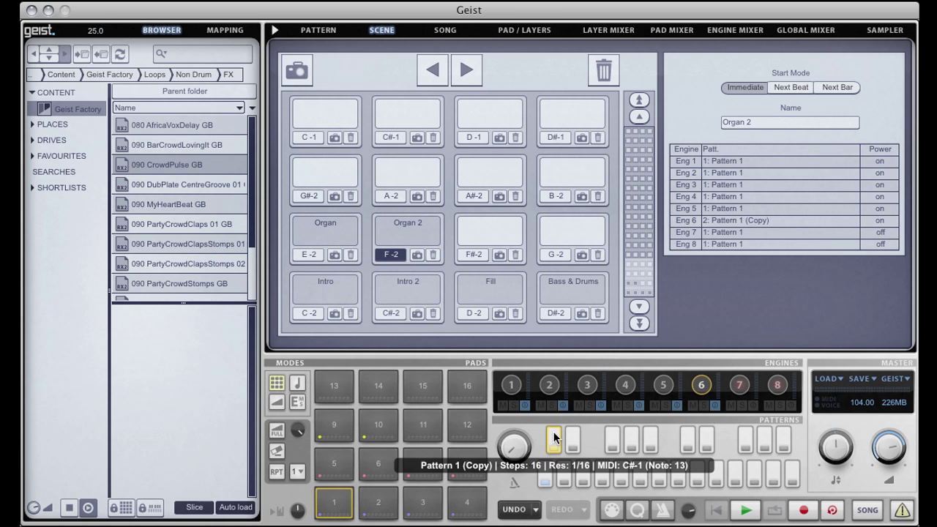
left_click(680, 407)
left_click(641, 406)
left_click(600, 406)
left_click(561, 408)
left_click(523, 406)
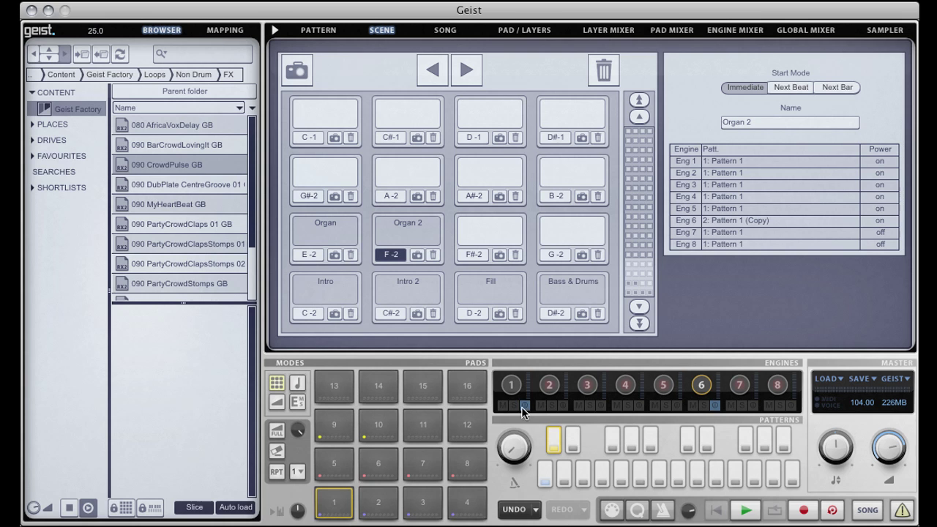
Snapshot the current engine state to scene F#-2 and name the scene "Fill"
left_click(498, 254)
left_click(775, 121)
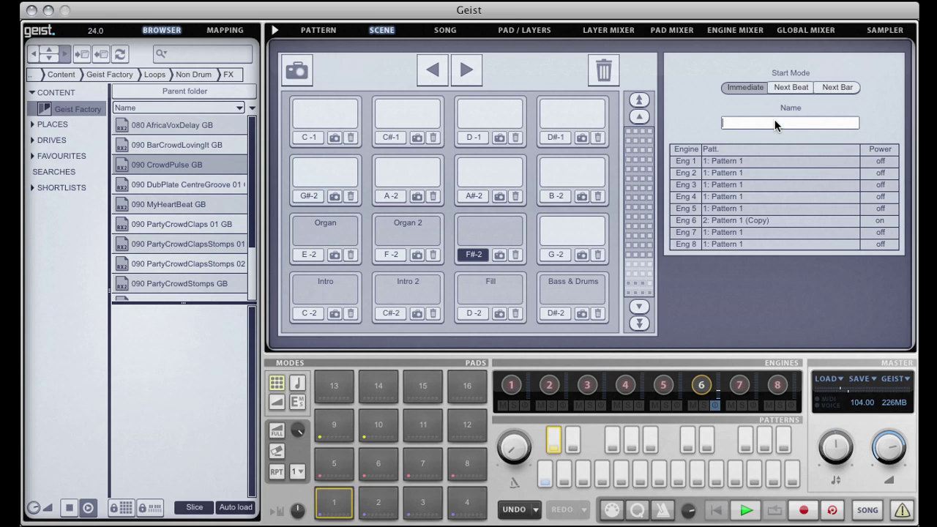
type("Fil")
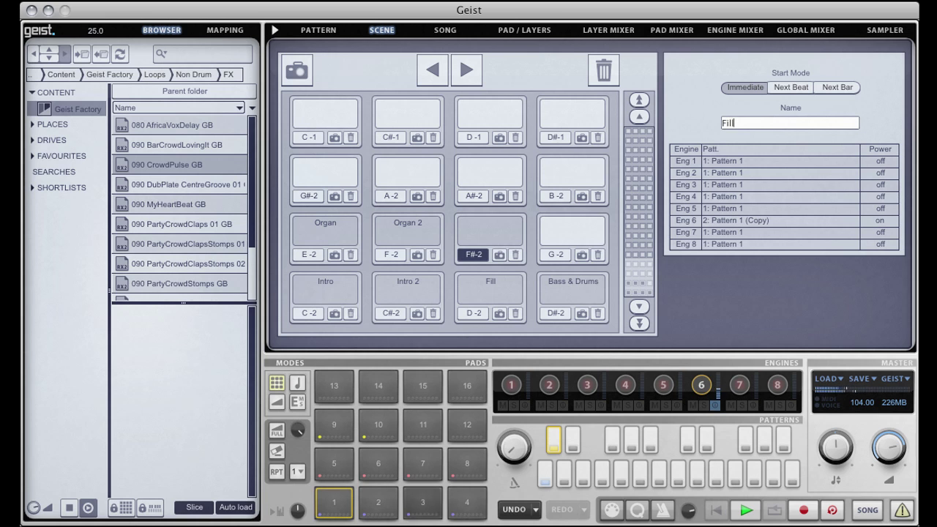
type("l")
key("Return")
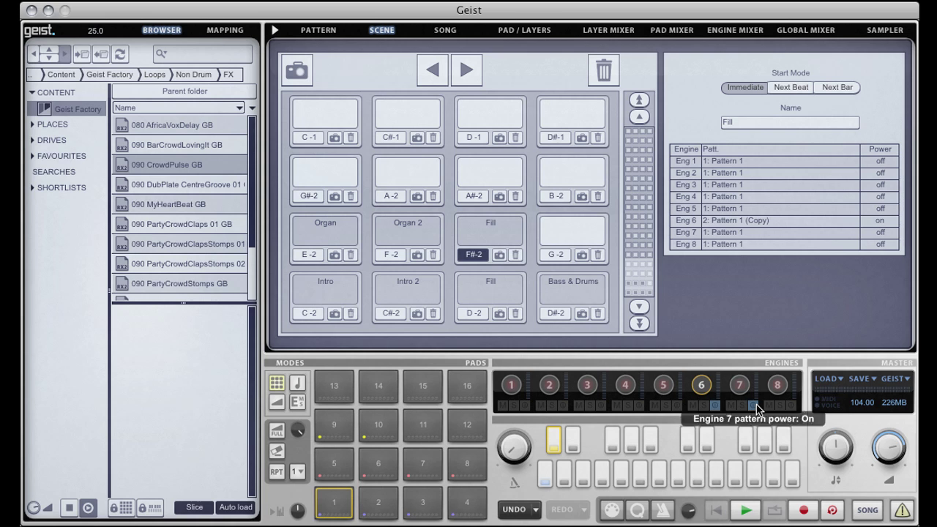
Turn on pattern power for engines 1 to 5, 7 and 8 so that all eight engines are active
left_click(790, 405)
left_click(676, 406)
left_click(640, 405)
left_click(601, 406)
left_click(562, 406)
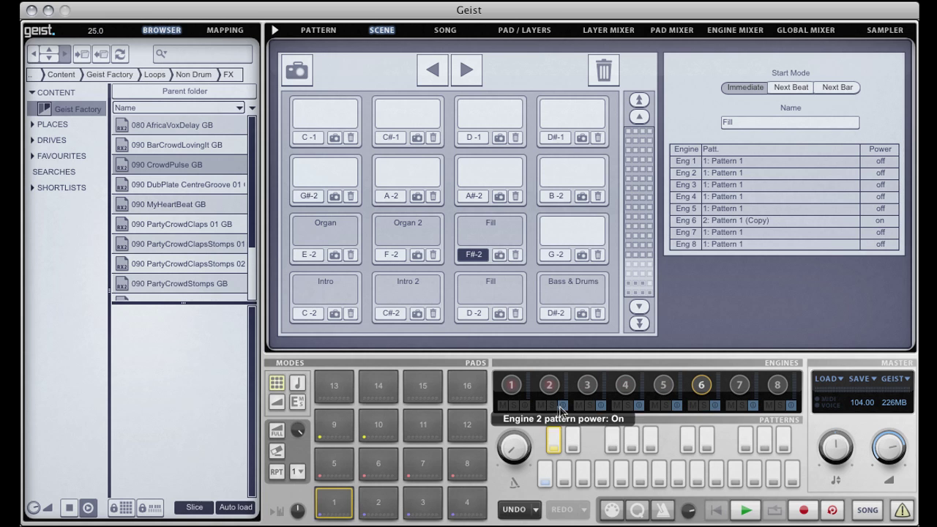
left_click(523, 405)
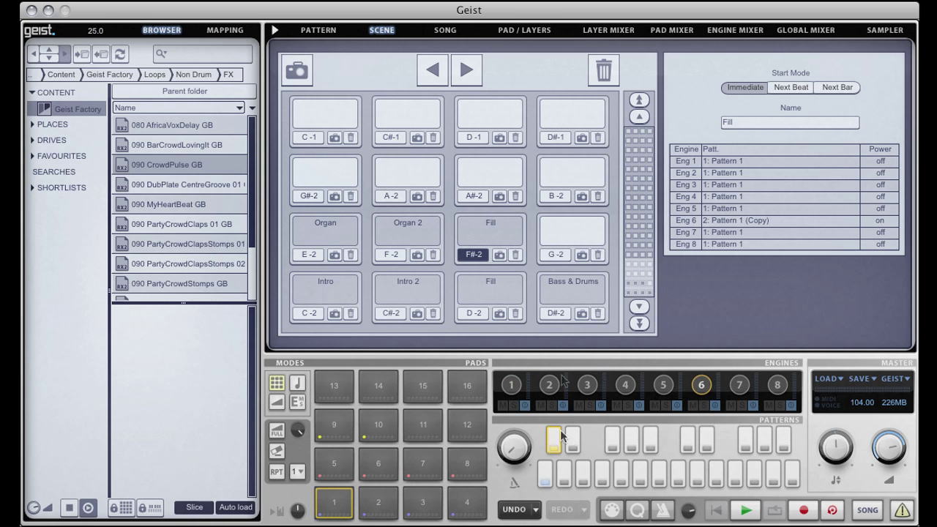
Snapshot the all-engines state to scene G -2 and name the scene "Everything"
left_click(581, 254)
left_click(767, 125)
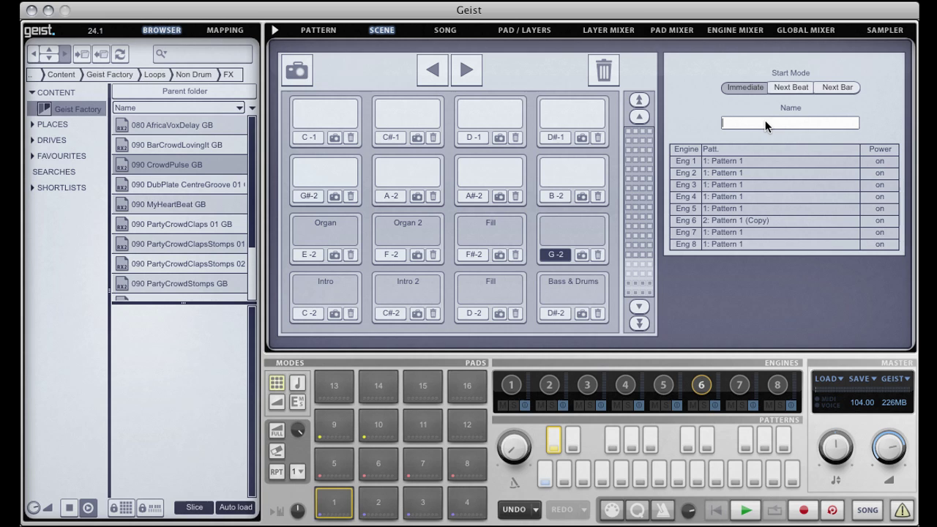
type("Everyt")
type("hing")
key("Return")
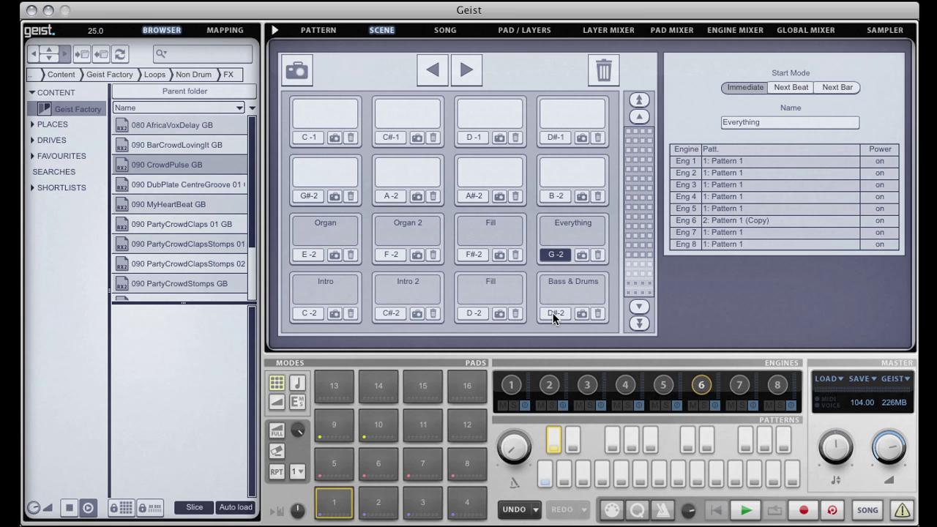
Play the scenes Intro, Intro 2, Fill (D -2) and Bass & Drums one after another
left_click(334, 288)
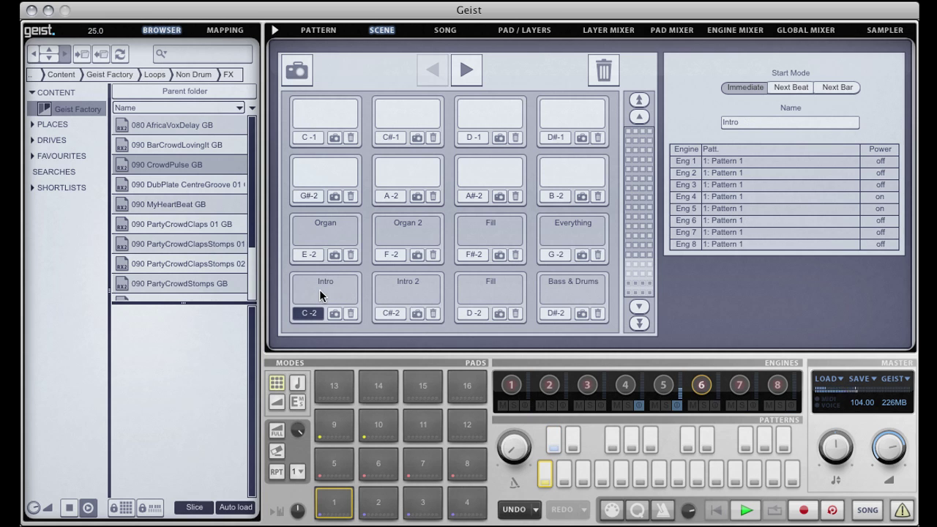
left_click(408, 287)
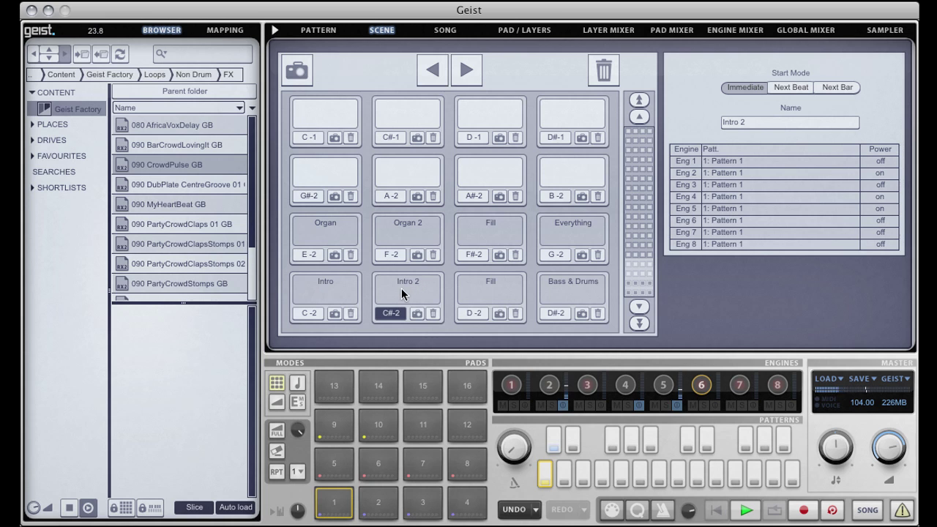
left_click(486, 290)
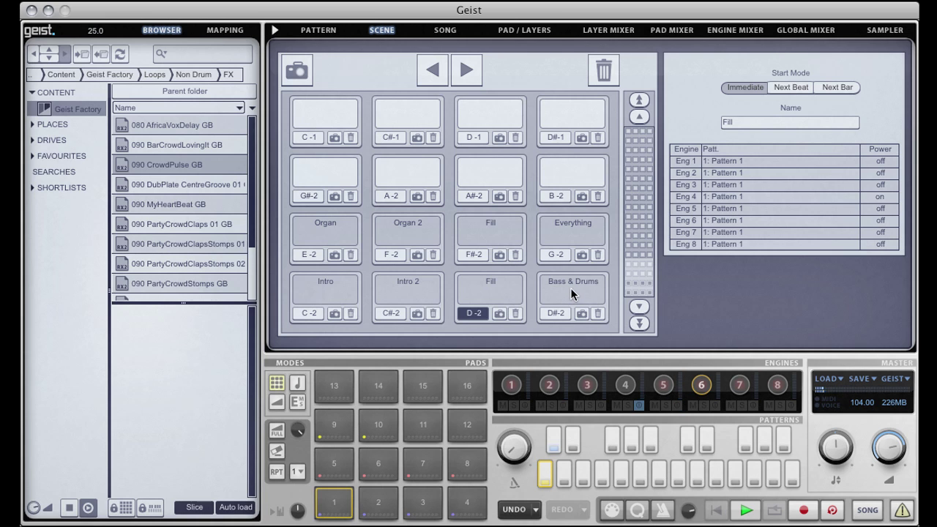
left_click(570, 288)
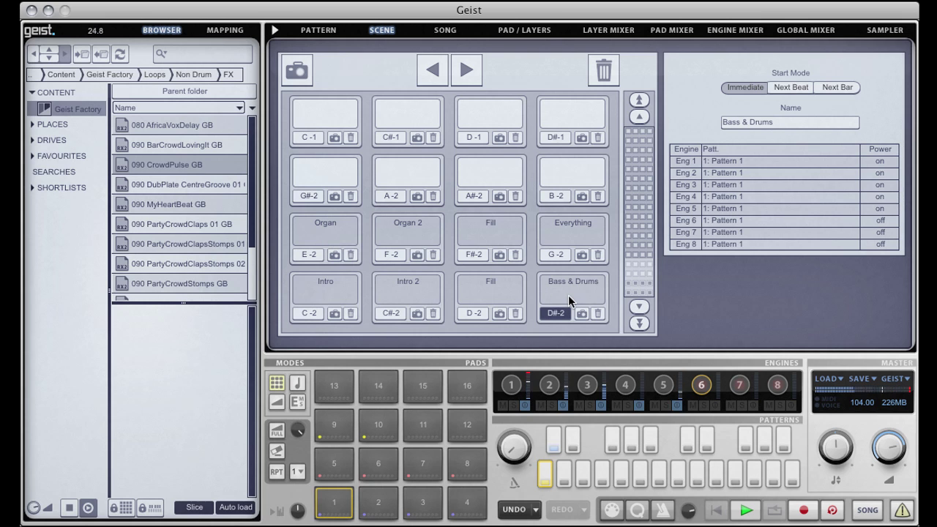
Switch off engine 5's pattern power, snapshot the Bass & Drums scene again, and replay it after the D -2 Fill scene
left_click(678, 406)
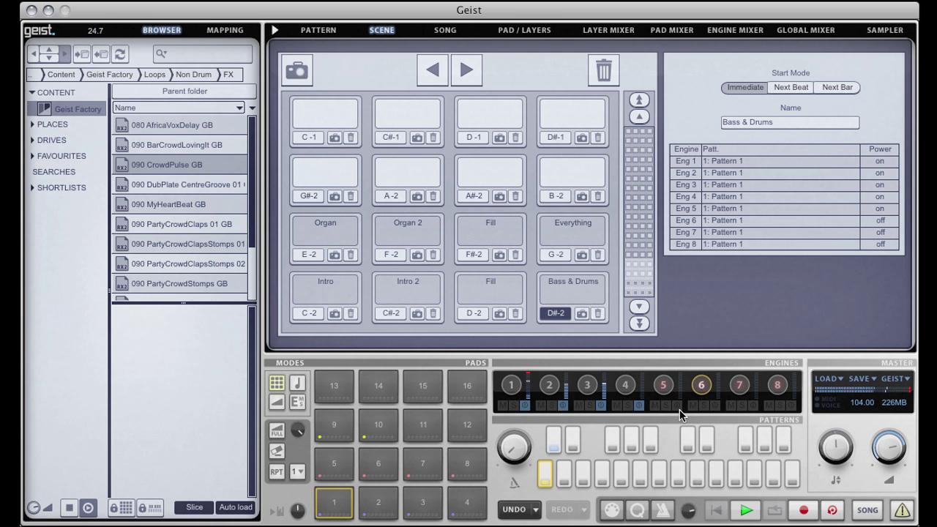
left_click(667, 386)
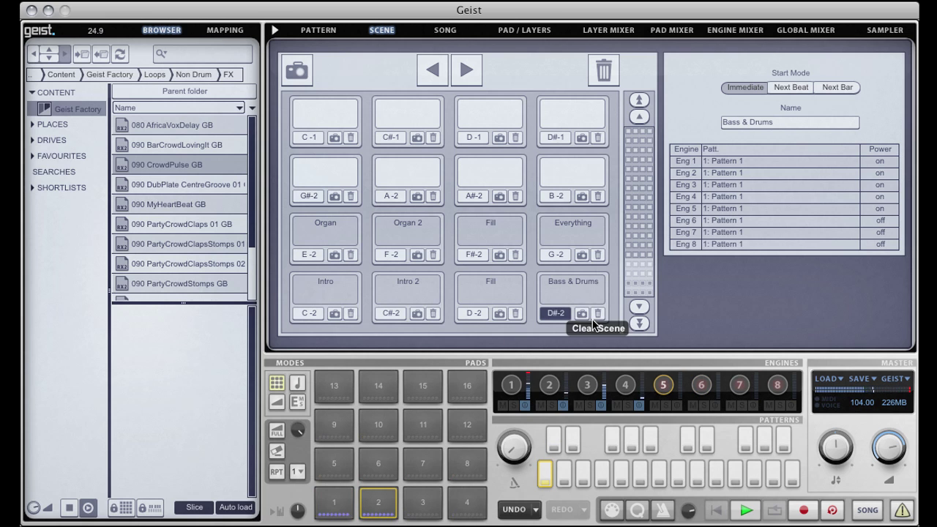
left_click(583, 313)
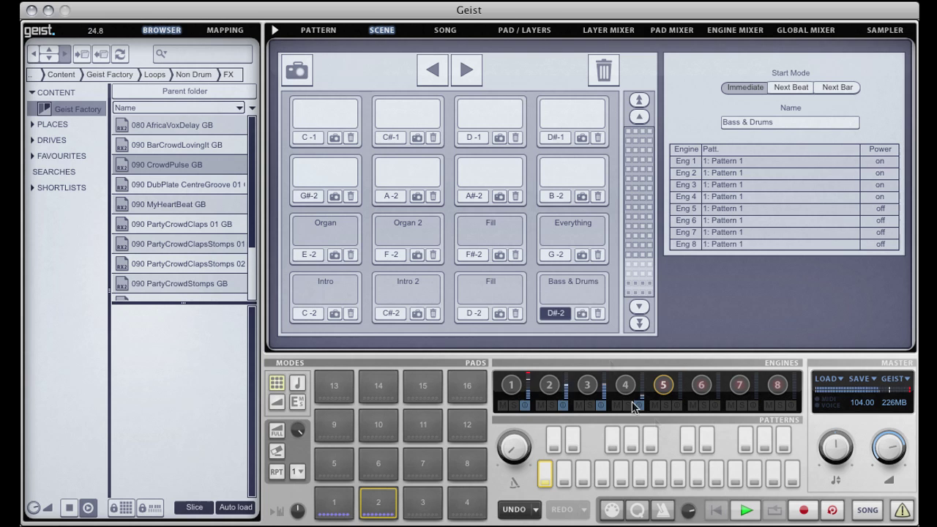
left_click(485, 294)
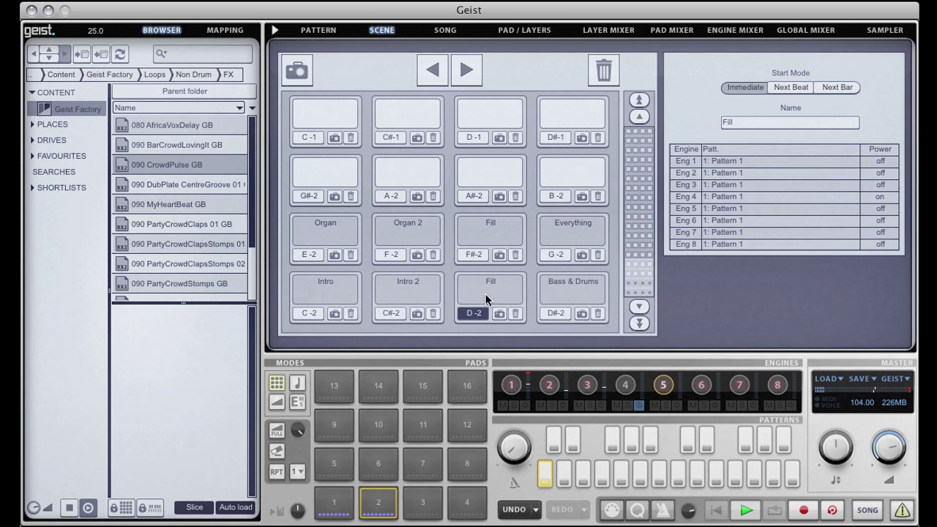
left_click(568, 291)
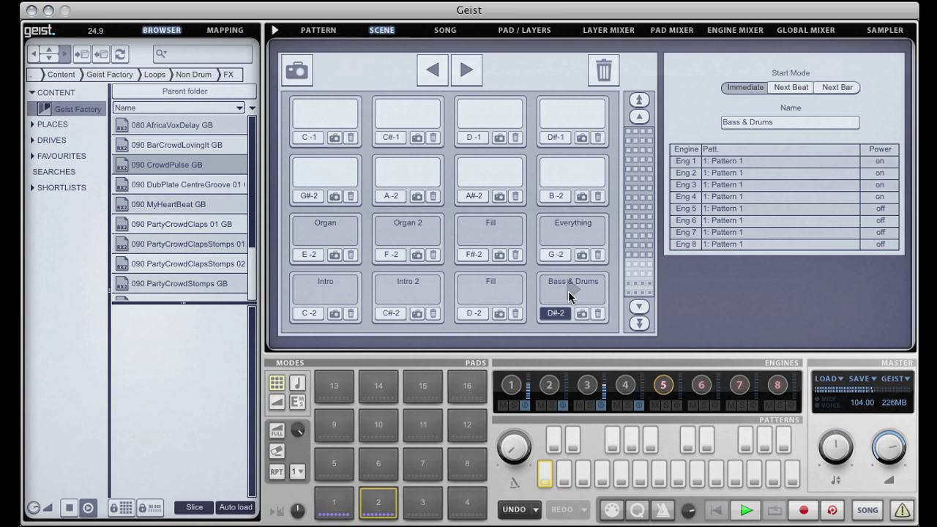
Play Organ and Organ 2, snapshot the current state to Organ 2 again, and play Fill (F#-2) and Everything
left_click(329, 230)
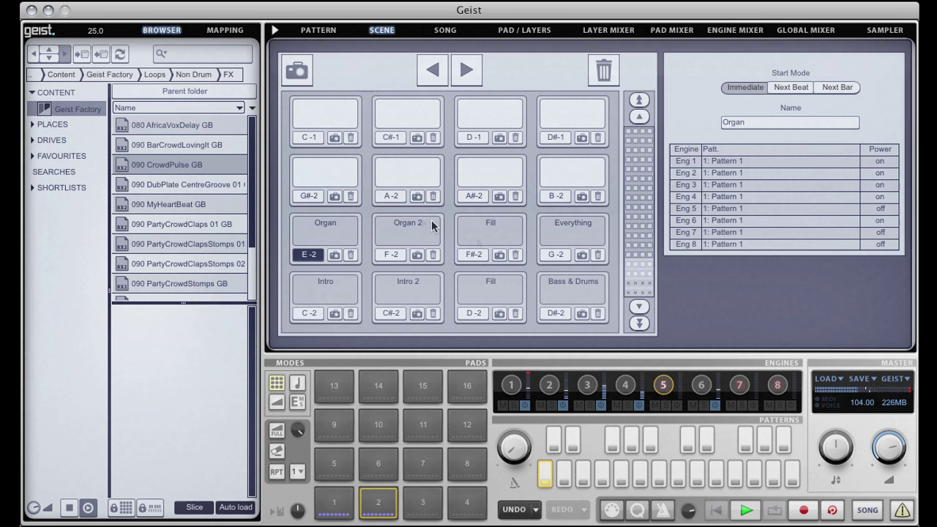
left_click(401, 229)
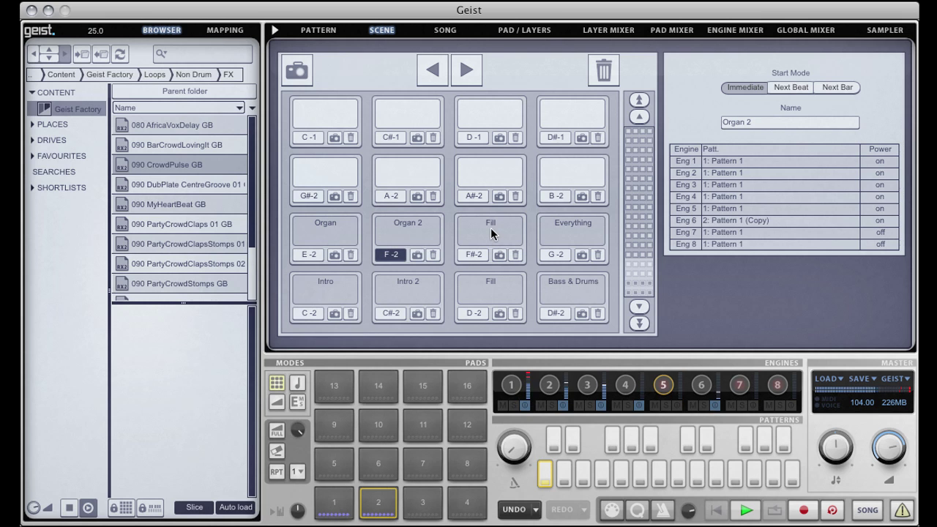
left_click(416, 254)
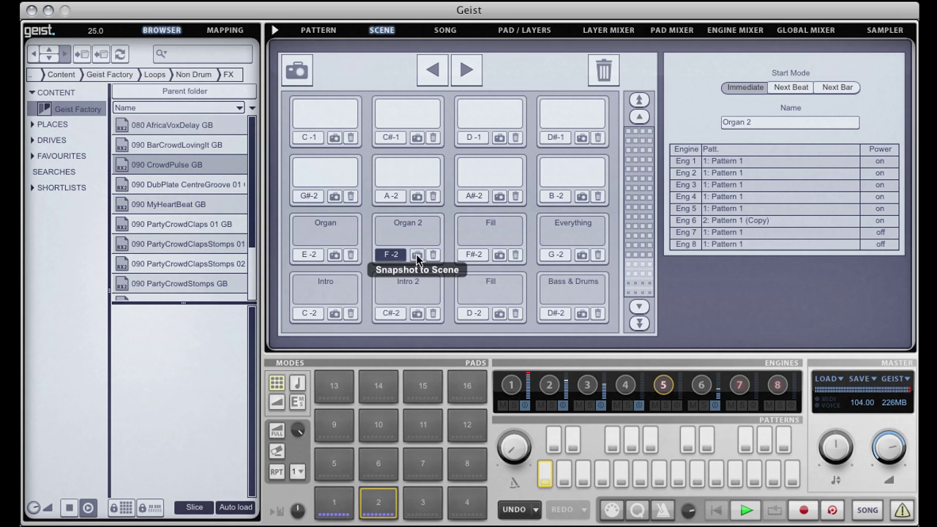
left_click(492, 233)
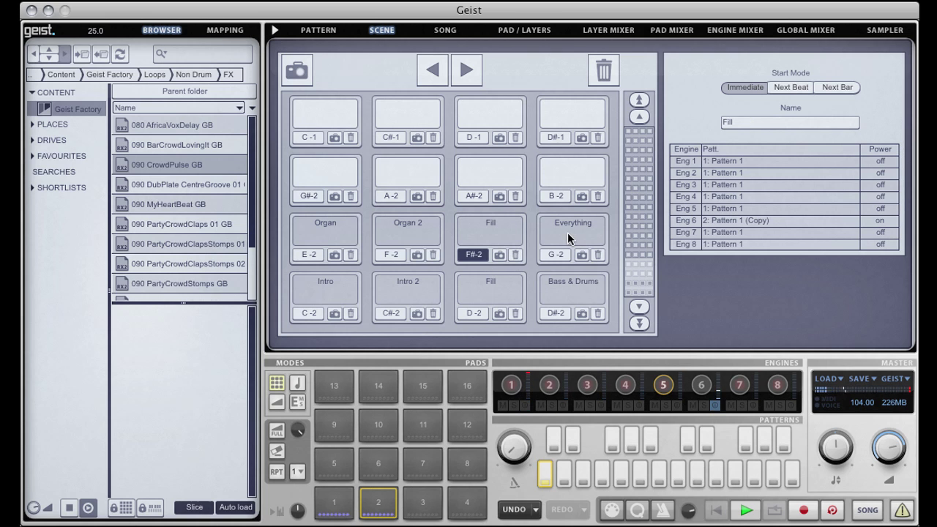
left_click(567, 233)
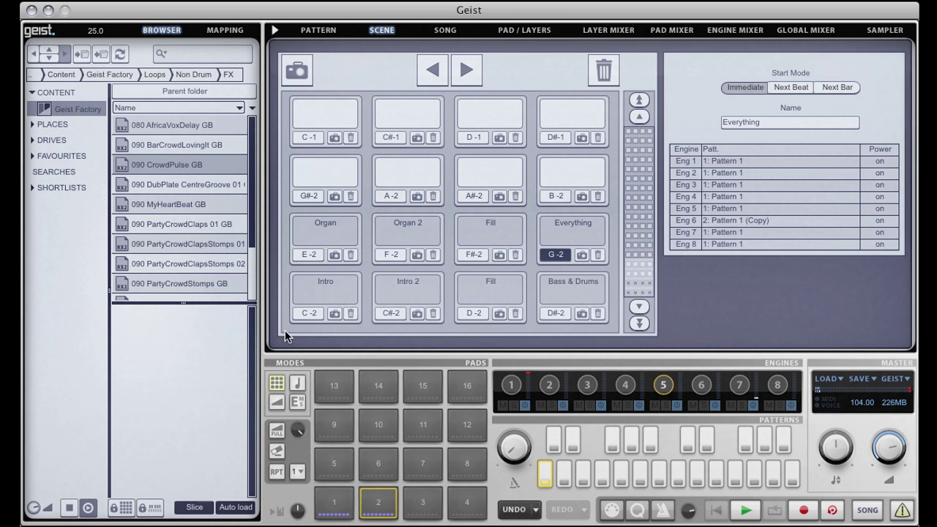
Recall the Intro scene and set its start mode to Next Bar after trying Next Beat
left_click(325, 288)
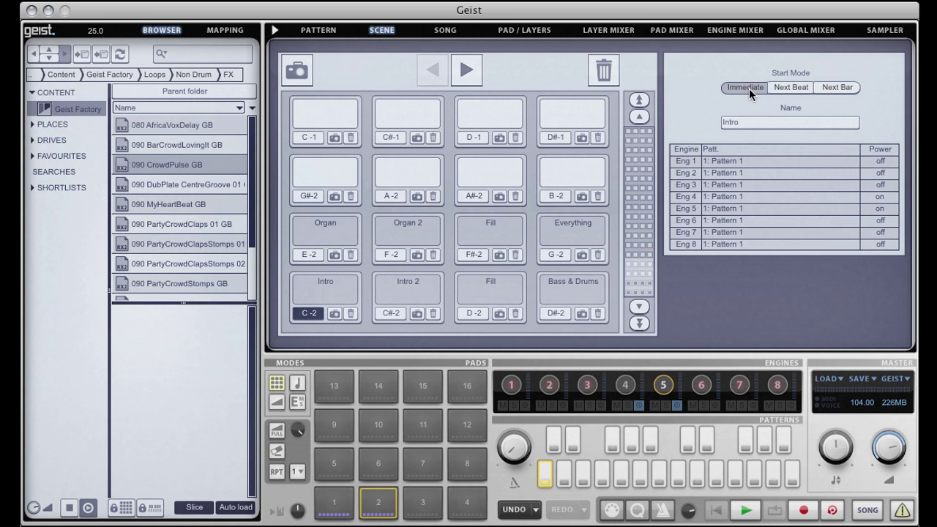
left_click(795, 87)
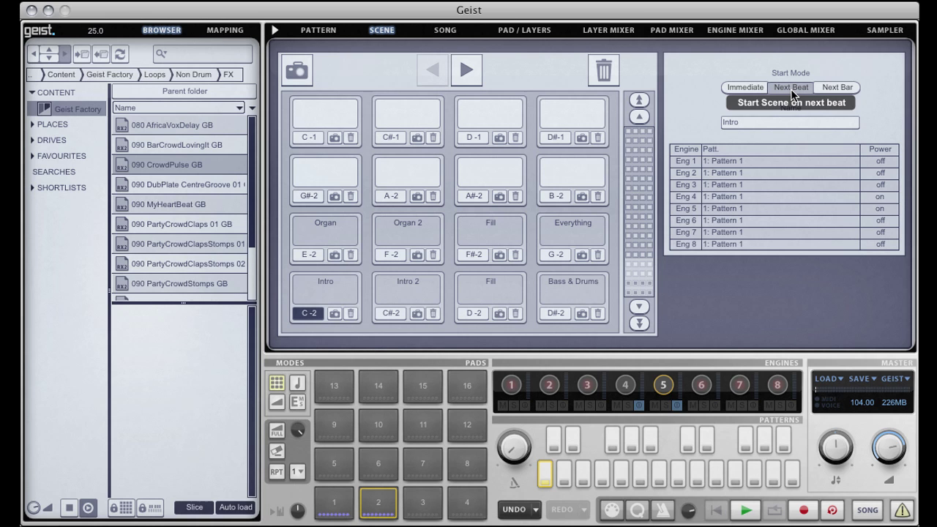
left_click(850, 89)
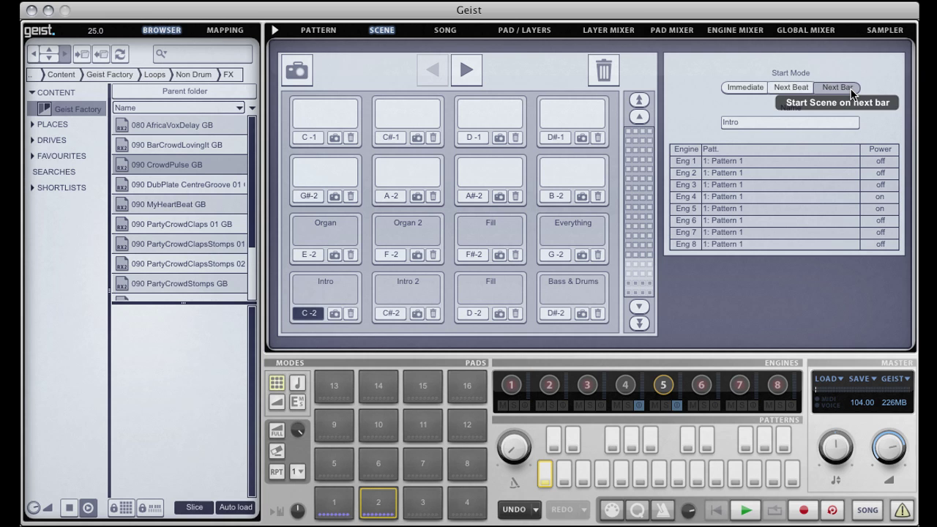
Set the start mode of the Intro 2 scene to Next Bar and recall the Bass & Drums scene
left_click(415, 284)
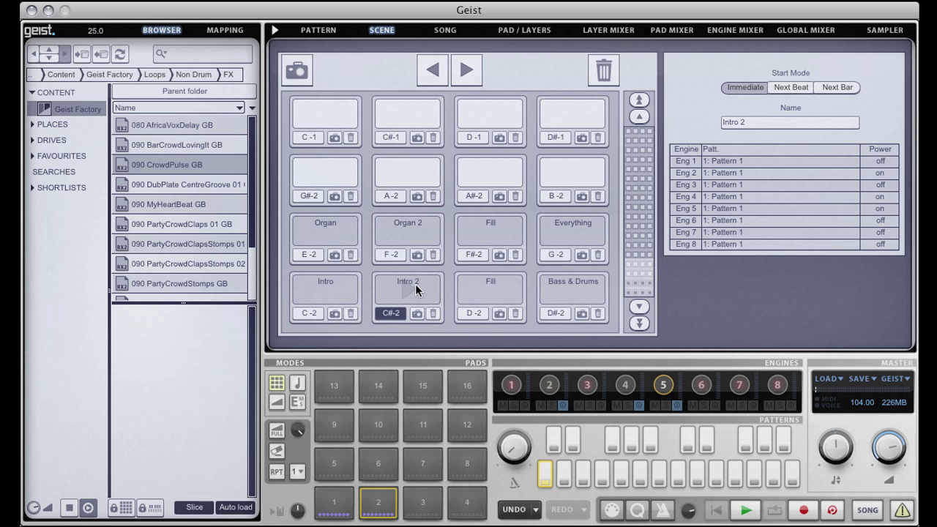
left_click(843, 90)
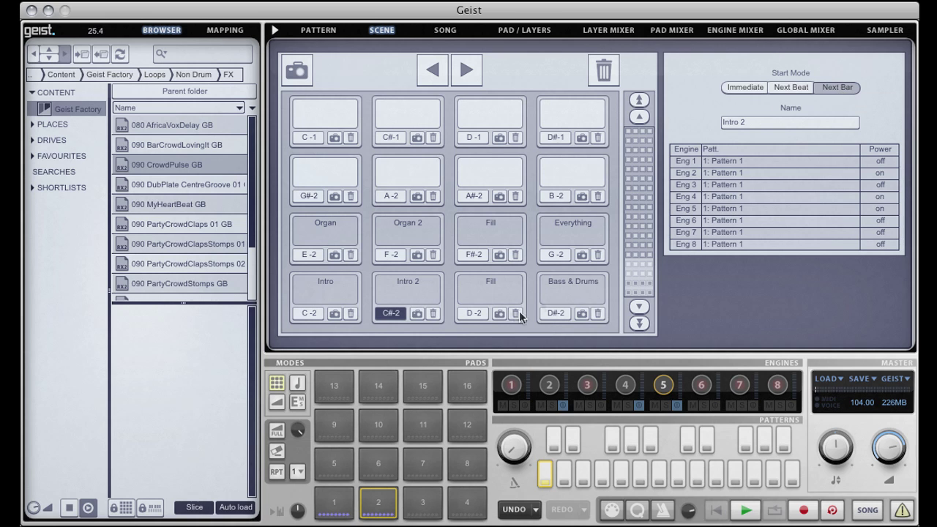
left_click(569, 292)
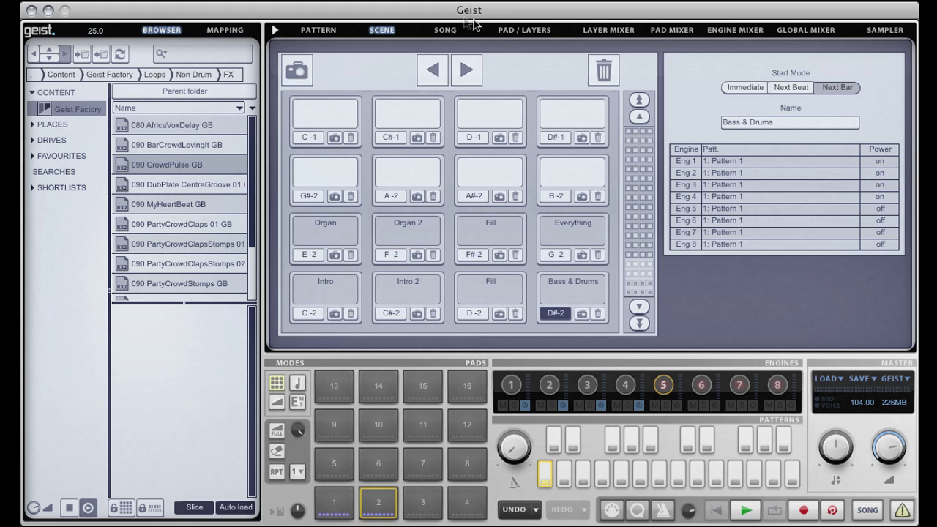
Show the song arrangement view and activate Song Mode
left_click(445, 29)
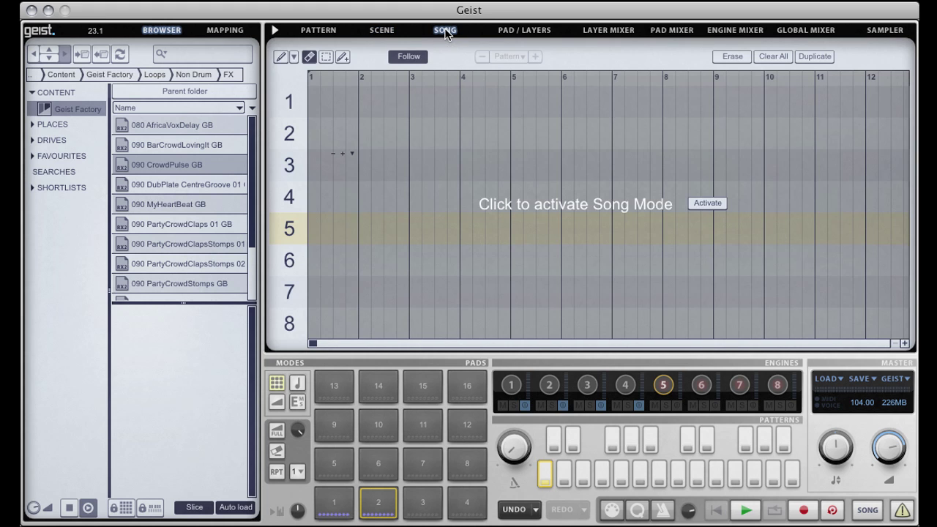
left_click(703, 204)
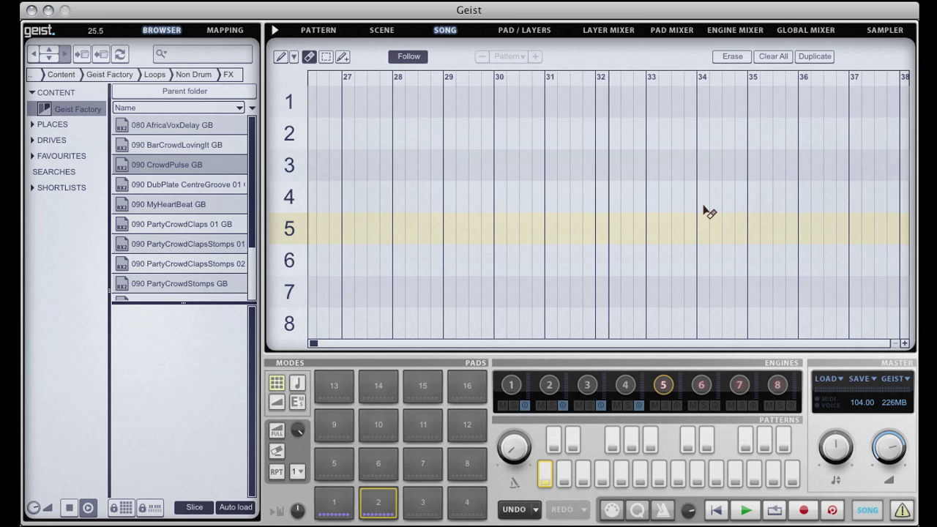
Select the song's engine tracks 1 to 4 in turn to see which engine each one represents
left_click(290, 137)
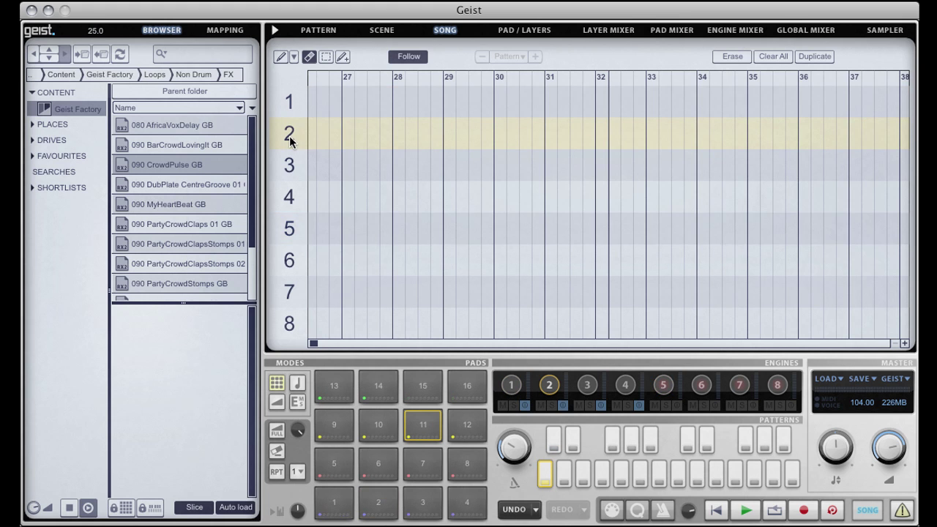
left_click(293, 102)
left_click(287, 136)
left_click(288, 162)
left_click(290, 104)
left_click(291, 134)
left_click(292, 166)
left_click(292, 196)
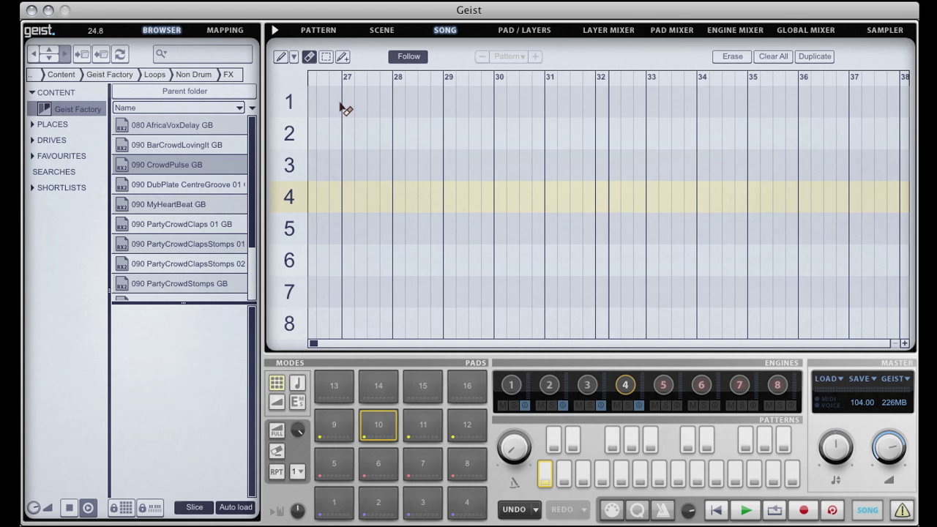
Go to the start of the song and draw Pattern 1 blocks on track 1 from bar 2 to about bar 8
left_click(306, 344)
left_click(344, 95)
left_click(281, 56)
left_click_drag(363, 110, 671, 101)
Change the track 1 block at bar 6 to Pattern 1 (Copy) and add a Pattern 1 block at bar 8
left_click(672, 90)
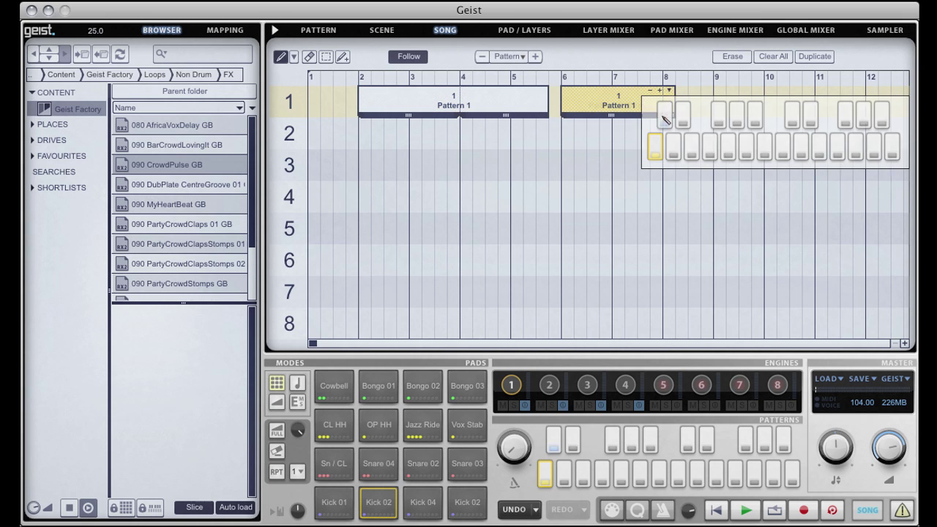
left_click(664, 117)
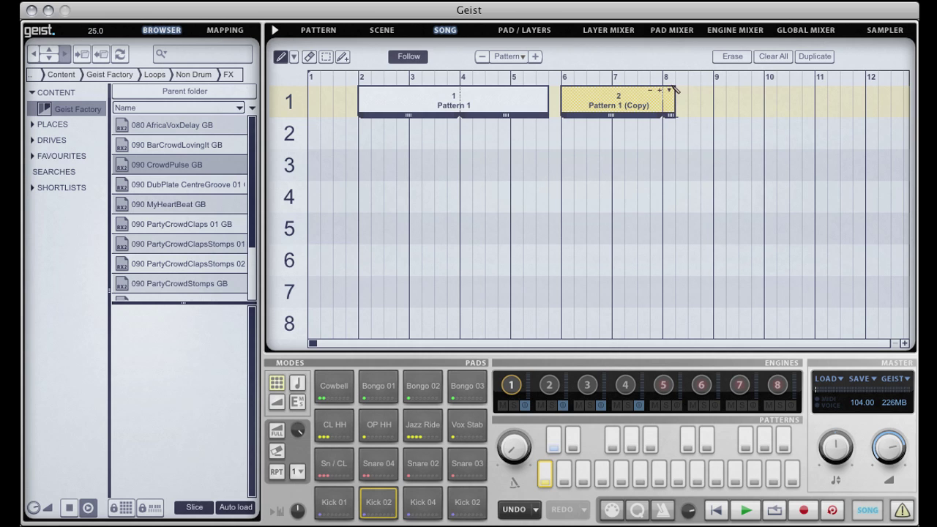
left_click(677, 107)
left_click(668, 110)
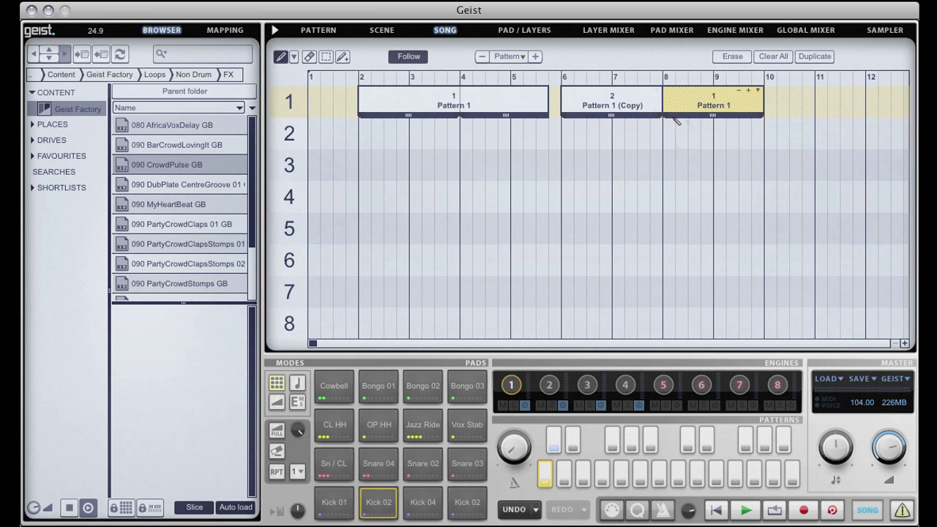
Check the pencil tool's options and switch the song editor to the Multi Tool
left_click(292, 57)
left_click(292, 56)
left_click(346, 55)
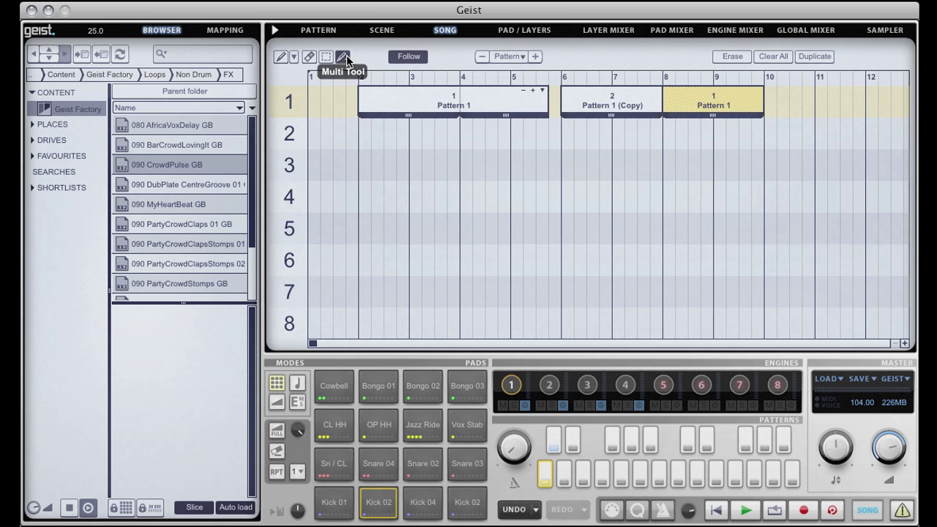
Erase all the pattern blocks on track 1 with the Multi Tool
left_click(458, 113)
left_click(627, 99)
left_click(688, 104)
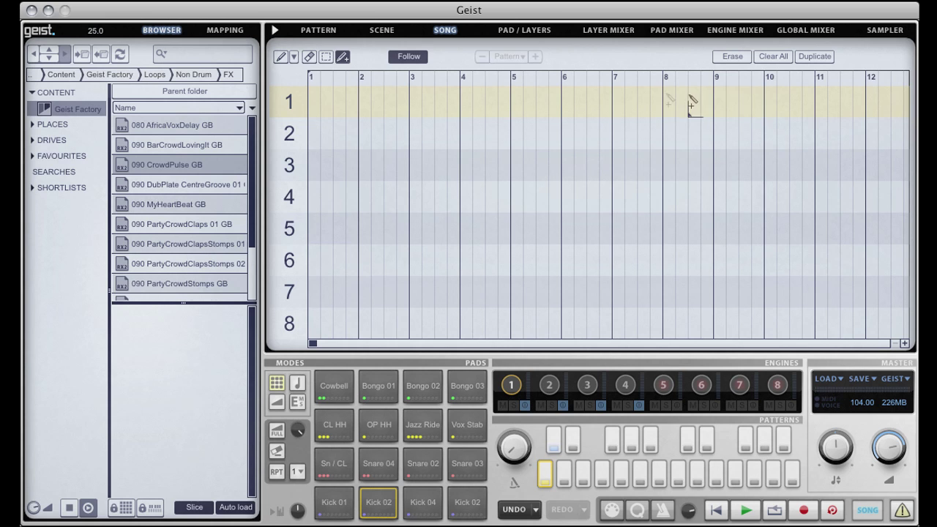
Draw a Pattern 1 block across bars 1 and 2 of track 1 with the Multi Tool and erase it again
left_click(314, 104)
left_click_drag(390, 102, 410, 113)
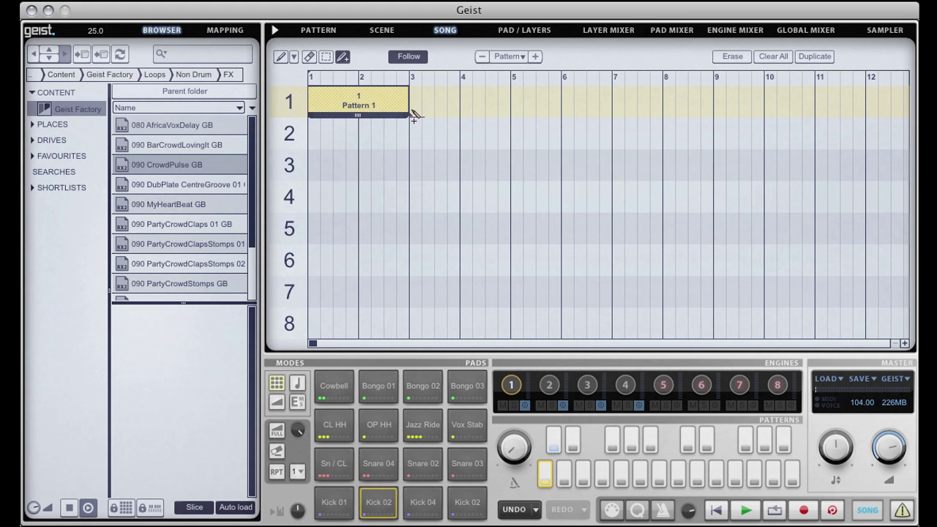
left_click(387, 105)
Record the scene performance up to Bass & Drums into the song, checking the captured blocks in Song Mode along the way
left_click(383, 30)
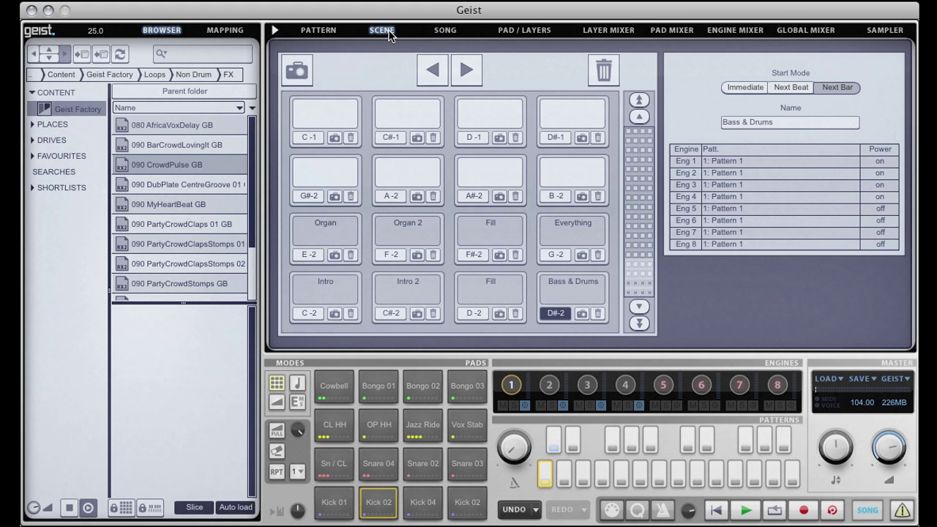
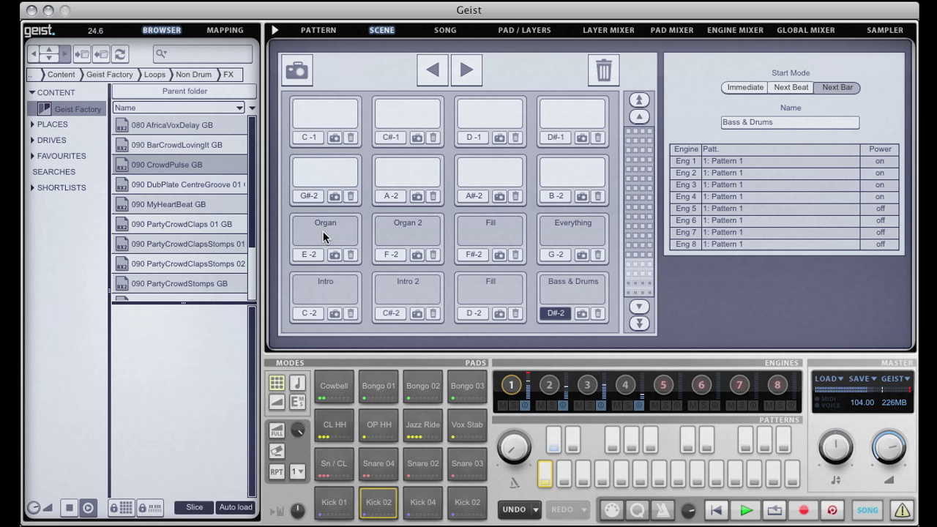
left_click(445, 30)
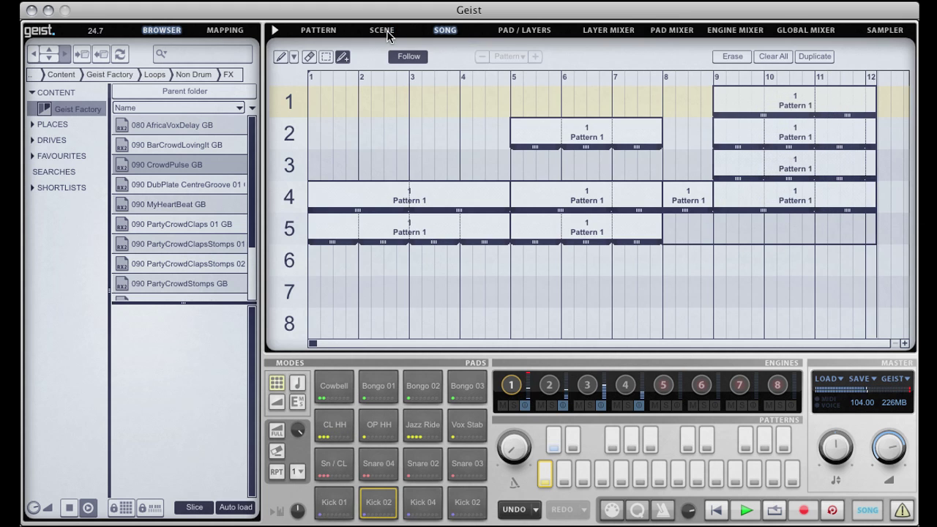
left_click(384, 31)
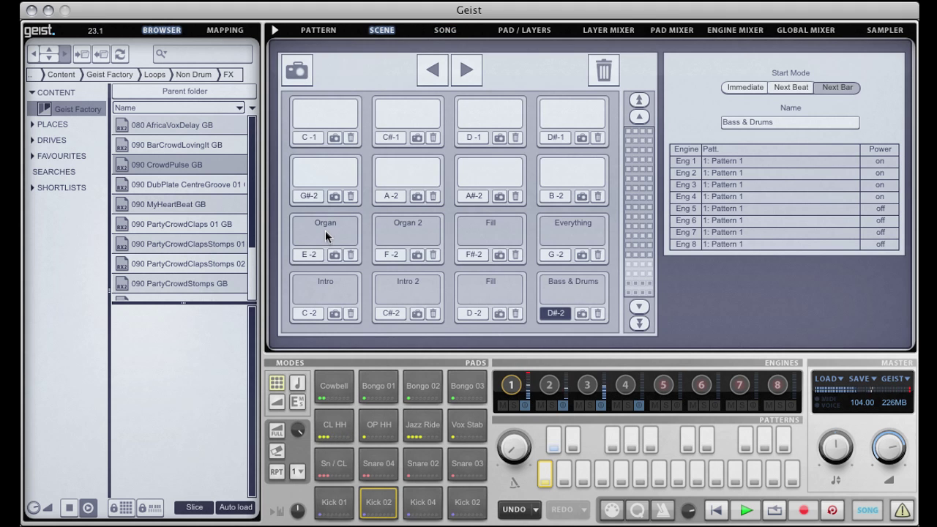
left_click(445, 30)
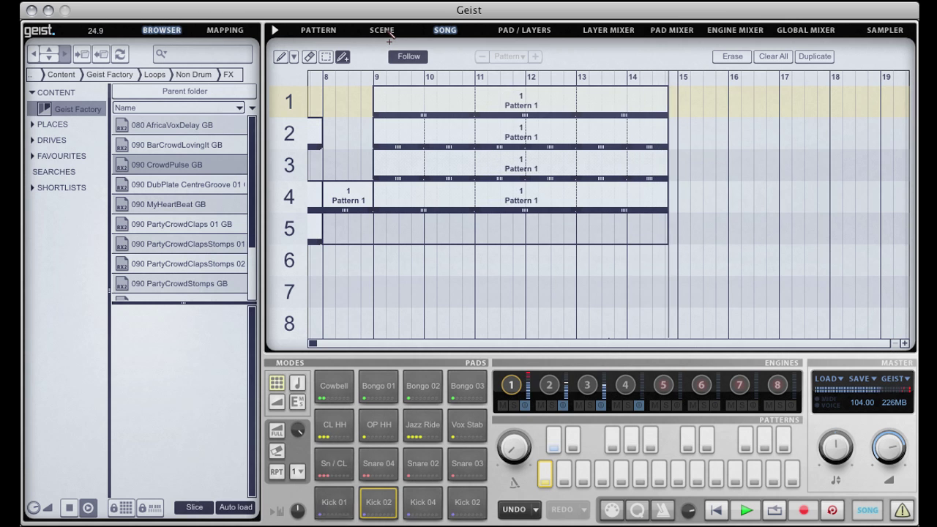
left_click(386, 32)
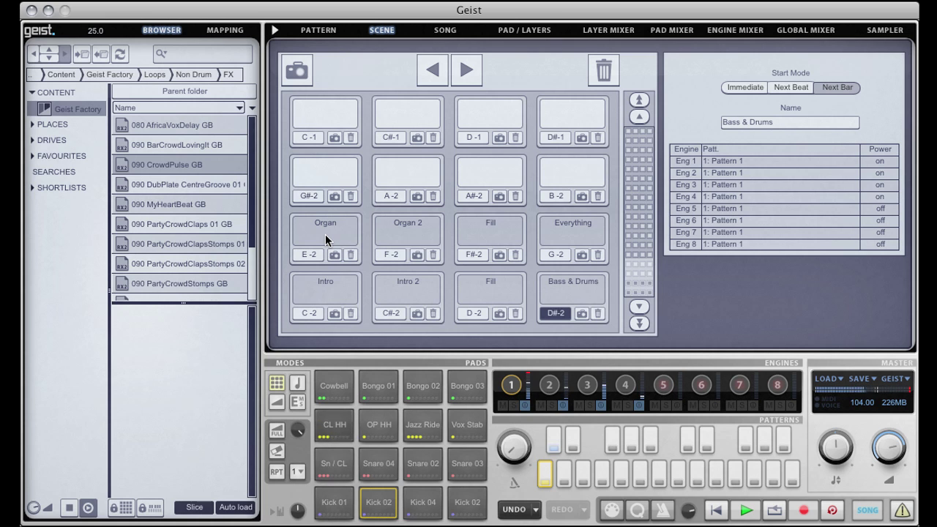
Trigger the Organ, Organ 2, Fill and Everything scenes in turn into the song recording, and stop it from the song editor
left_click(407, 233)
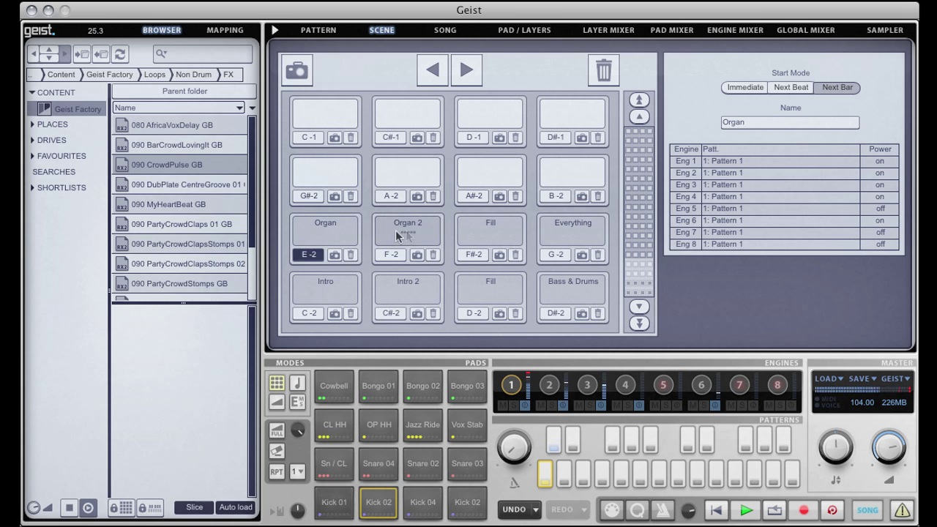
left_click(326, 233)
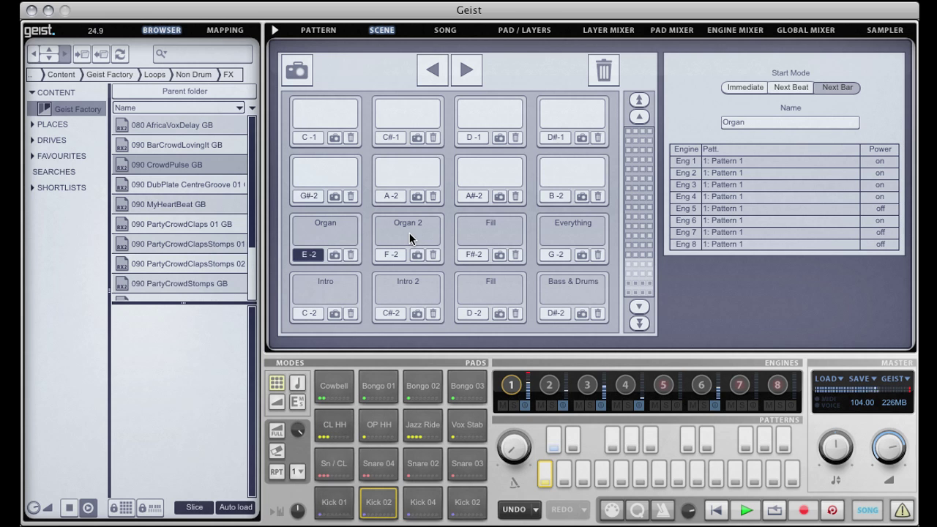
left_click(493, 231)
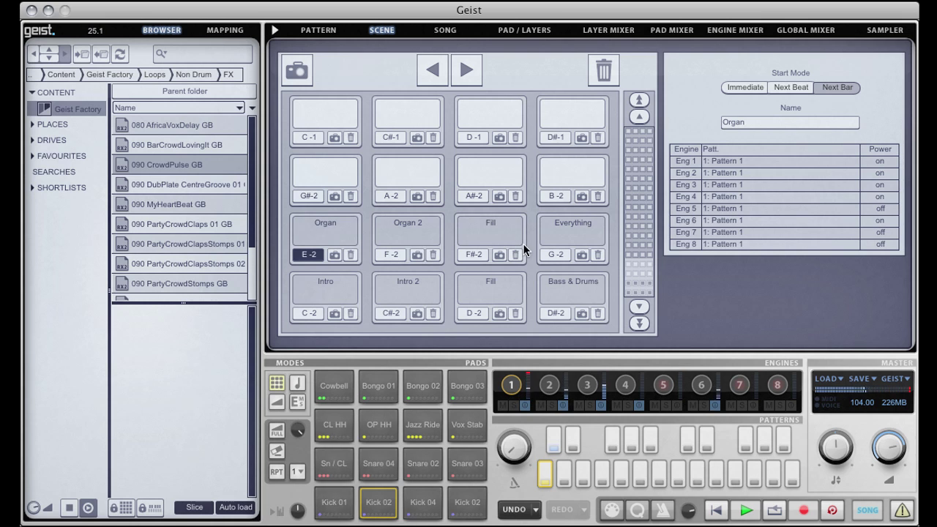
left_click(487, 230)
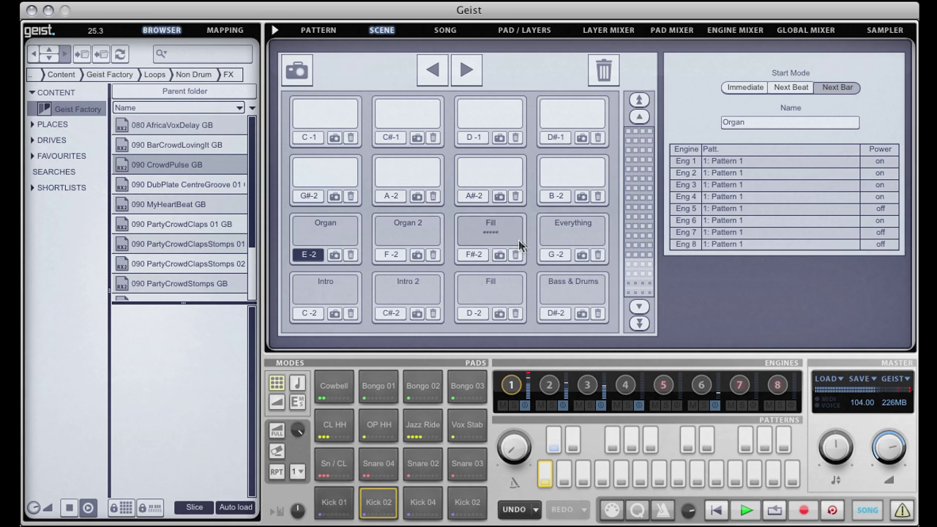
left_click(571, 228)
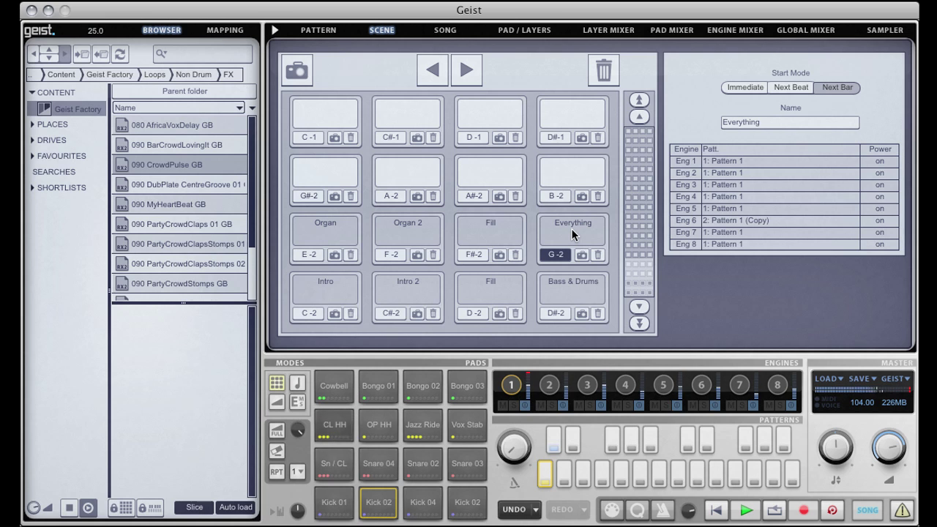
left_click(452, 32)
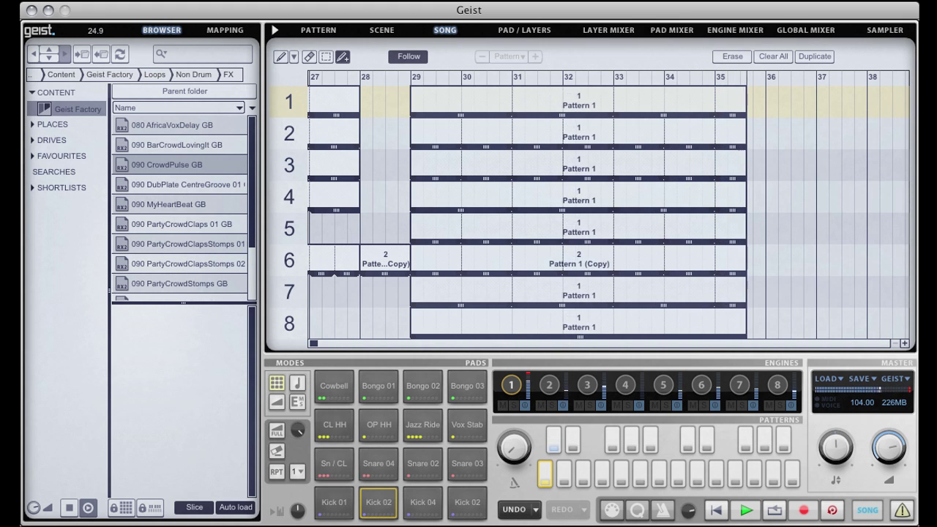
left_click(747, 512)
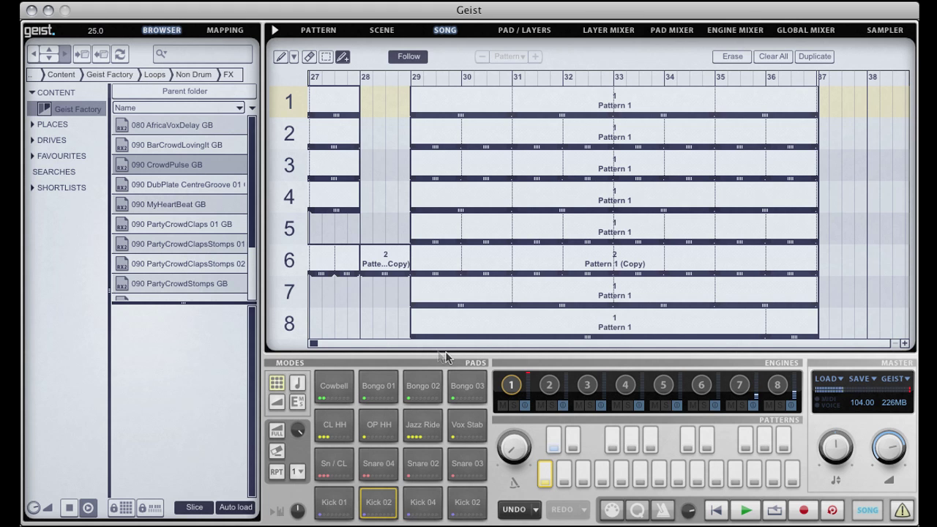
Look over the recorded arrangement and play the song from bar 1
scroll(381, 344, "right", 5)
left_click(316, 344)
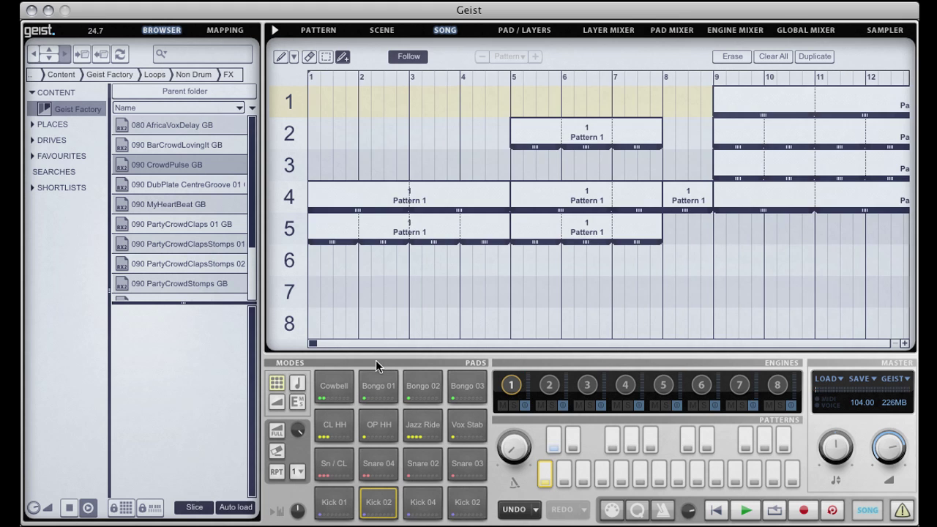
left_click_drag(315, 348, 306, 347)
left_click(747, 511)
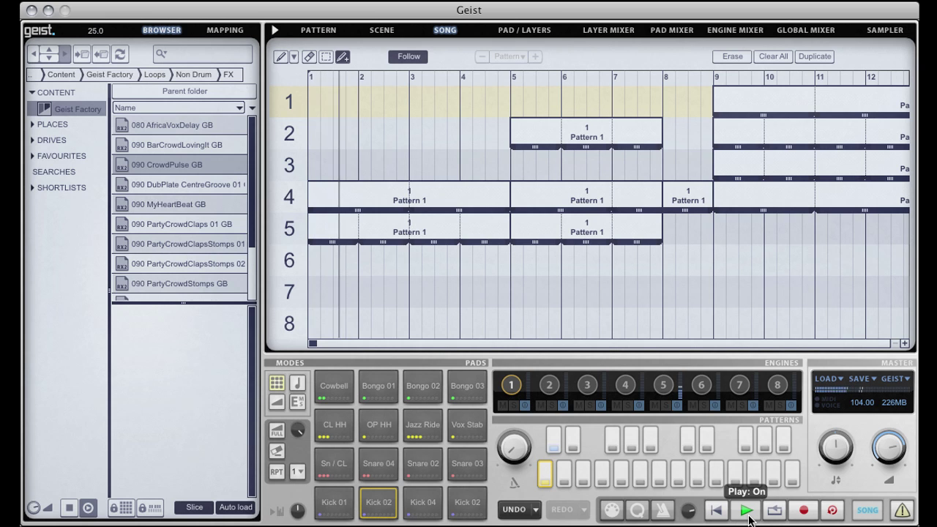